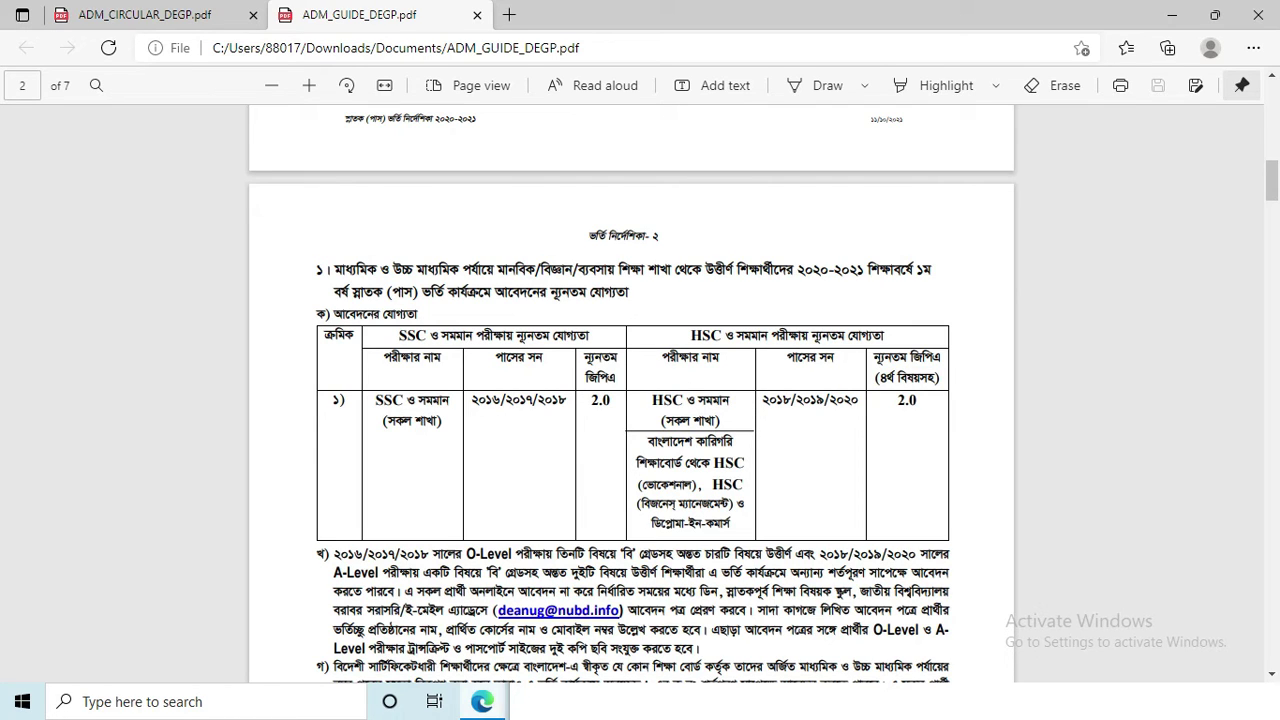
- Switch from the PDF guide to the admission website in Chrome and highlight its address, app1.nu.edu.bd
{"action": "left_click", "coordinate": [1168, 15]}
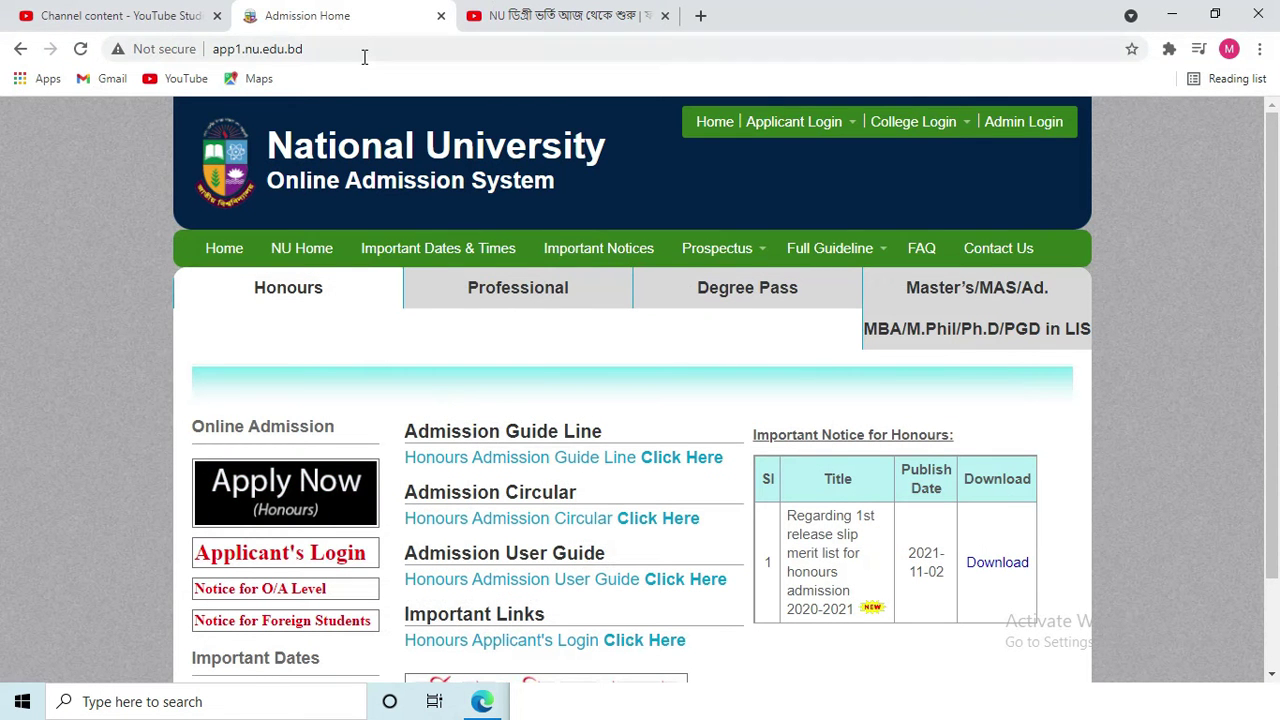
{"action": "left_click", "coordinate": [364, 52]}
{"action": "left_click", "coordinate": [365, 46]}
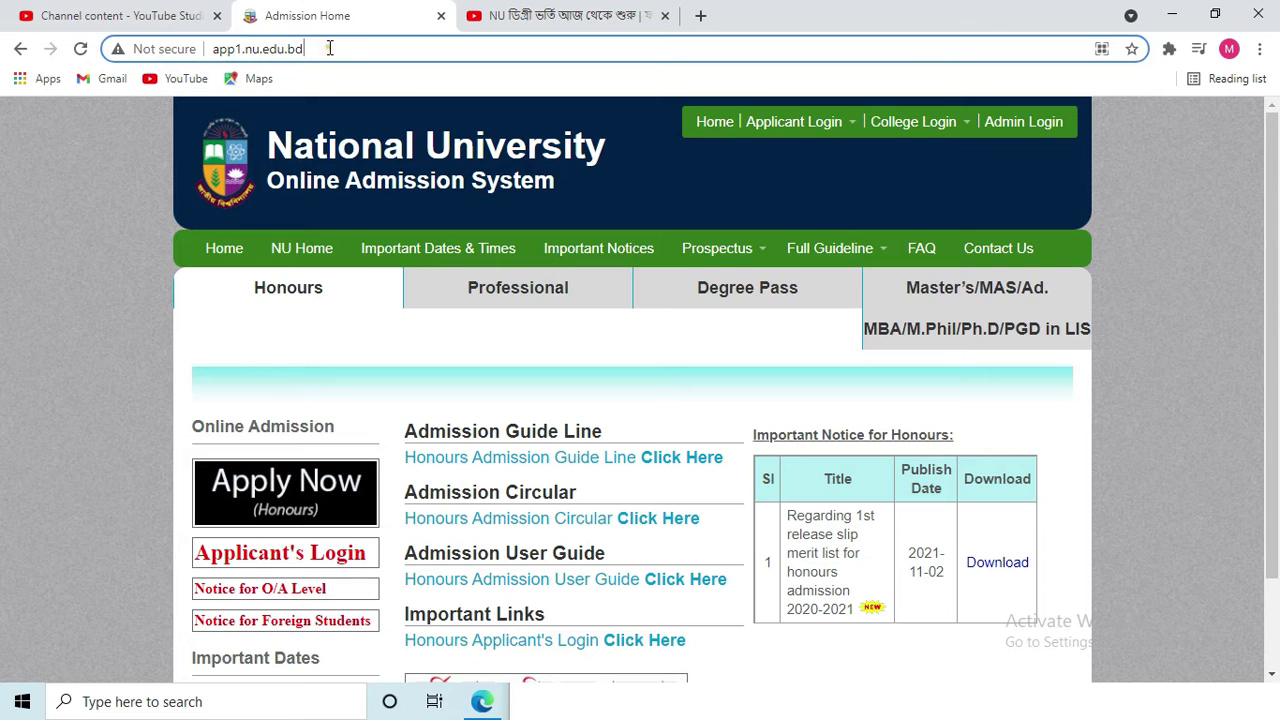
{"action": "left_click_drag", "start_coordinate": [327, 48], "coordinate": [217, 46]}
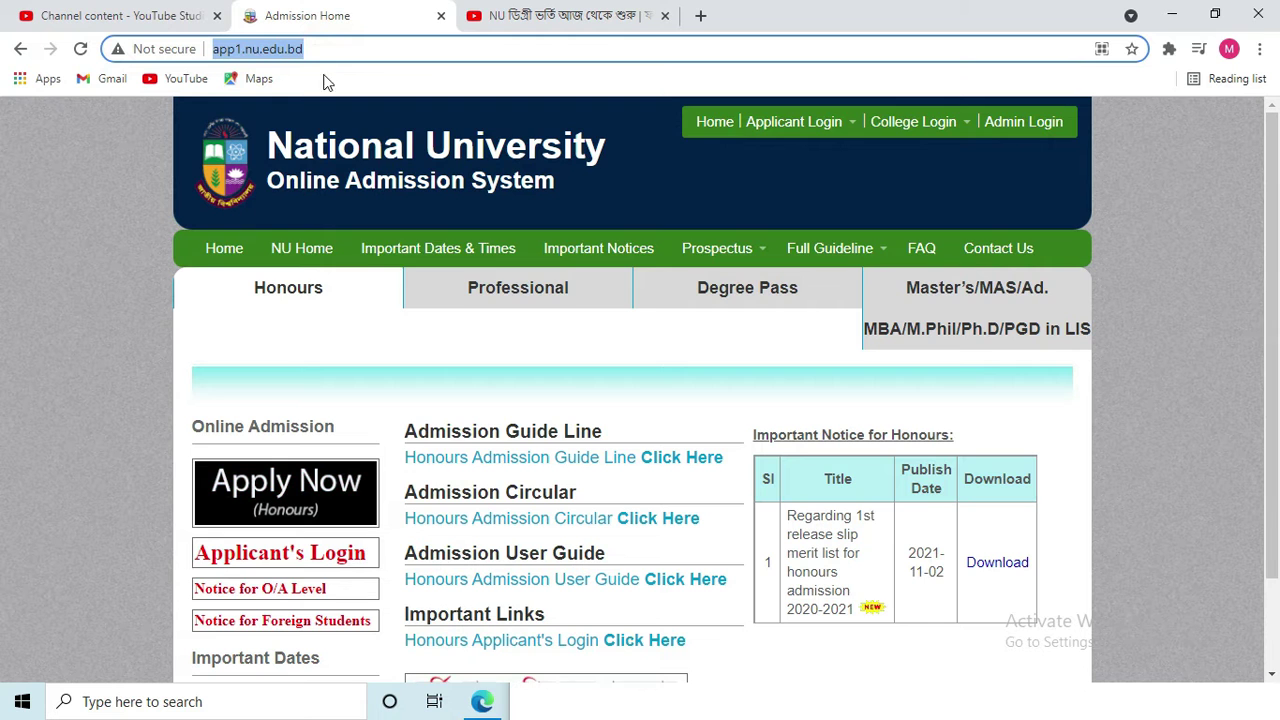
{"action": "left_click", "coordinate": [120, 305]}
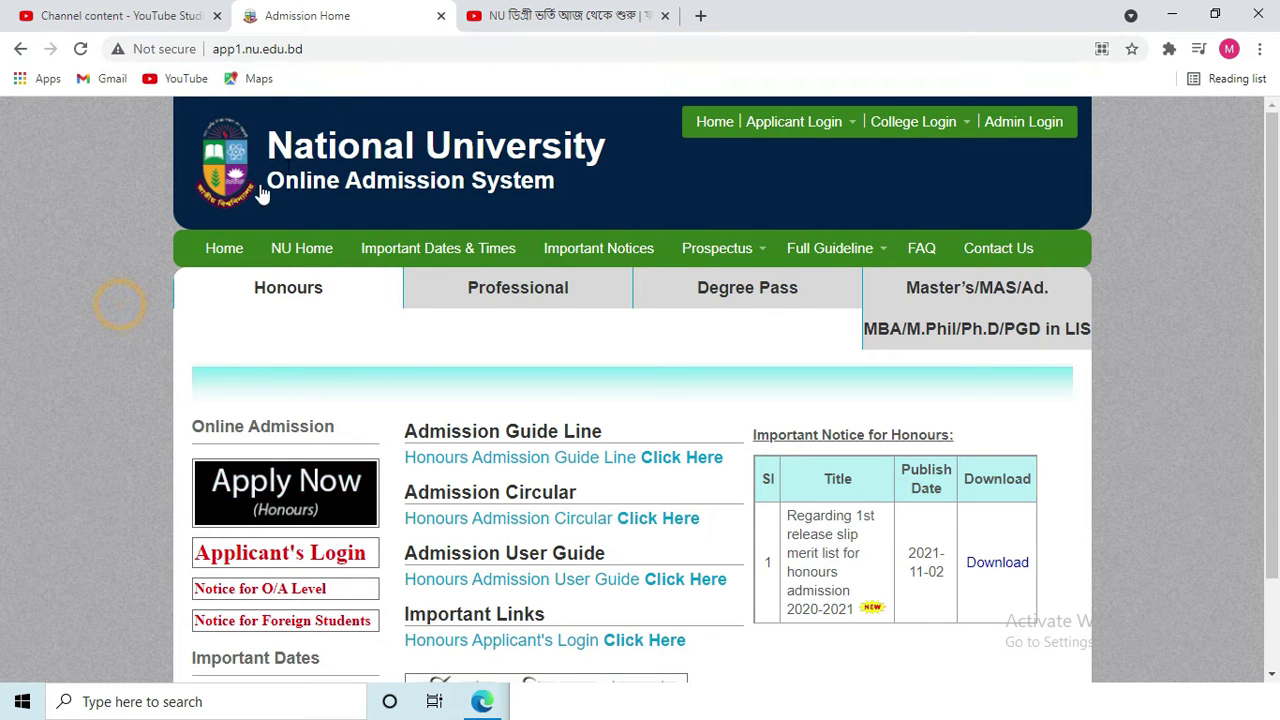
- Show the Degree Pass admission section and open its Degree Pass online application form
{"action": "scroll", "coordinate": [414, 443], "scroll_direction": "down", "scroll_amount": 1}
{"action": "scroll", "coordinate": [329, 354], "scroll_direction": "up", "scroll_amount": 1}
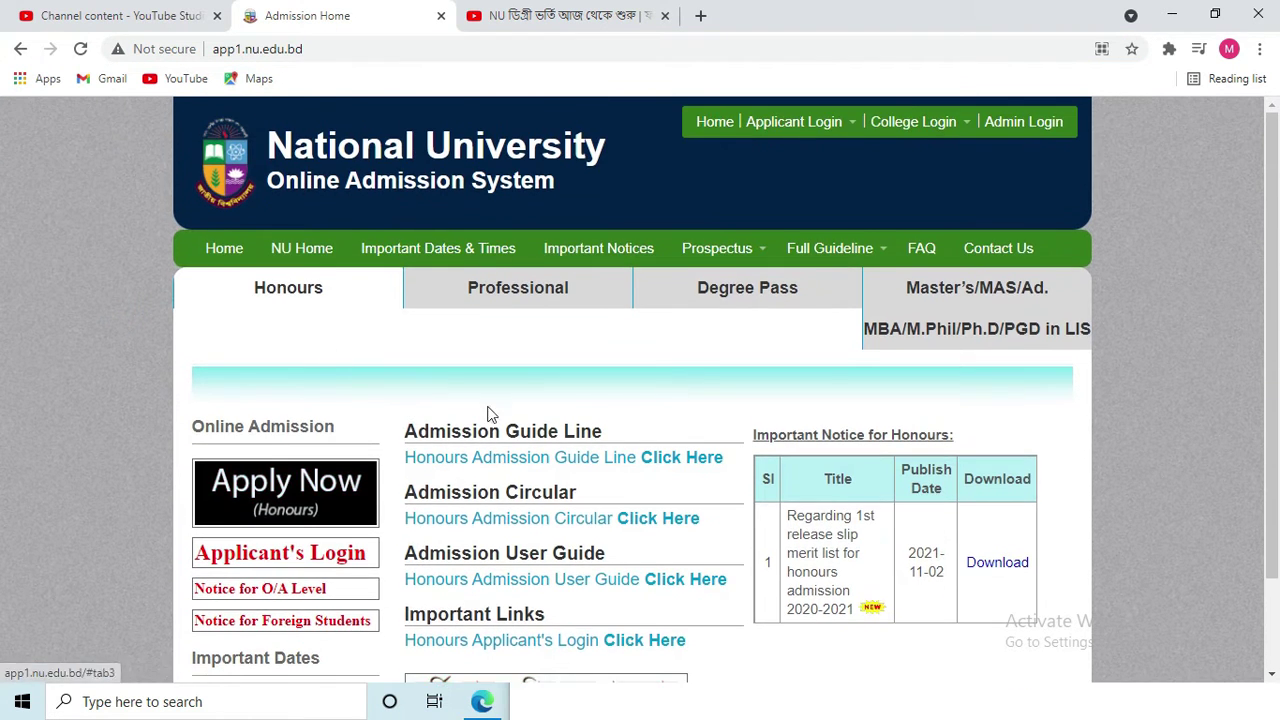
{"action": "left_click", "coordinate": [775, 300]}
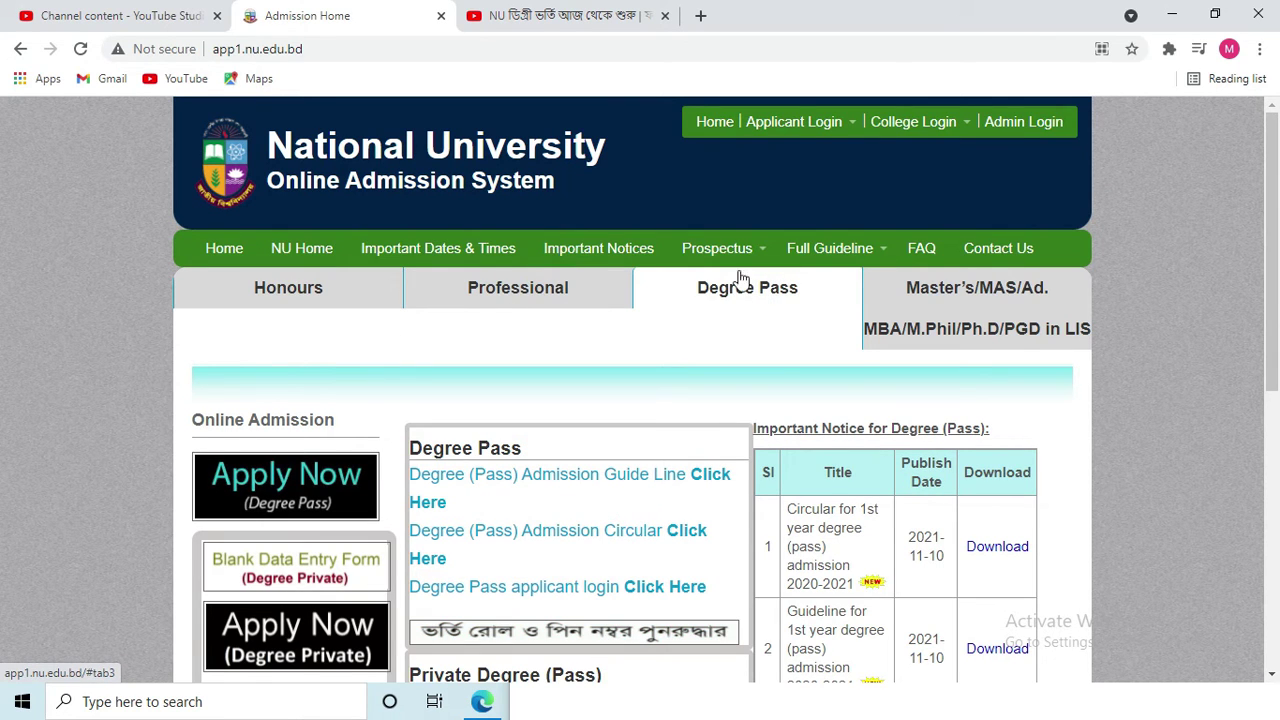
{"action": "scroll", "coordinate": [523, 411], "scroll_direction": "down", "scroll_amount": 1}
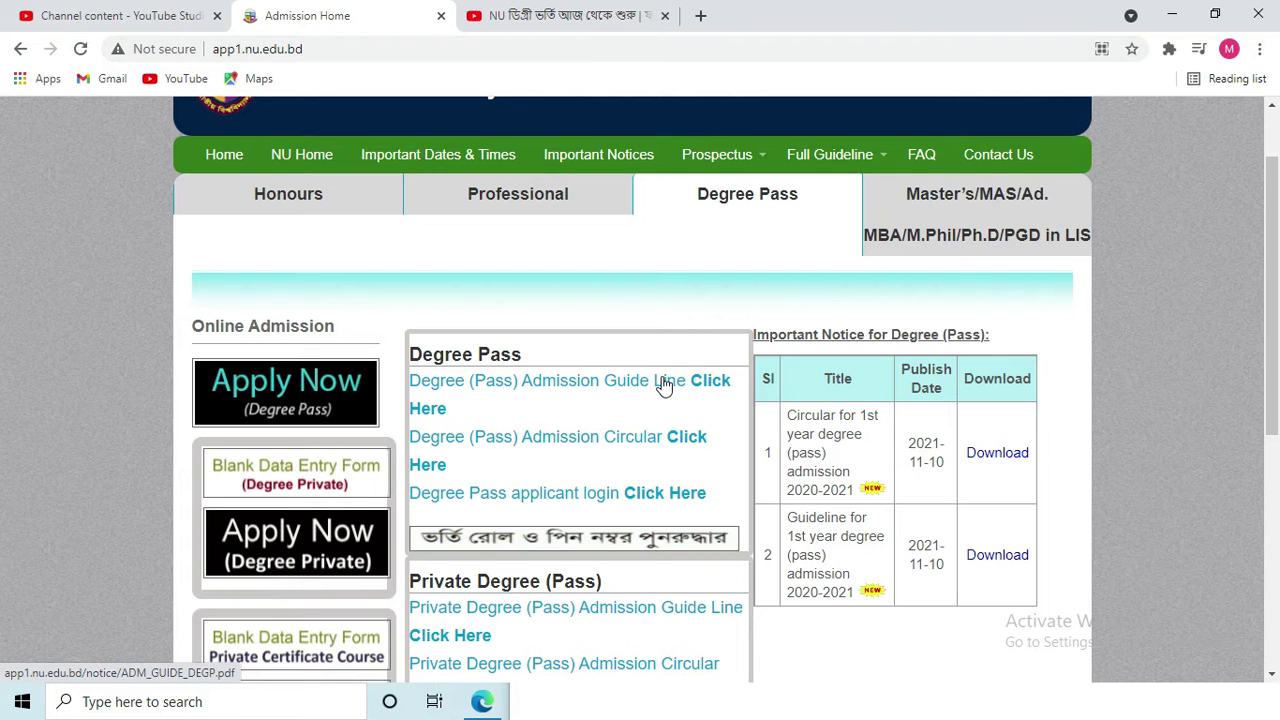
{"action": "left_click", "coordinate": [276, 400]}
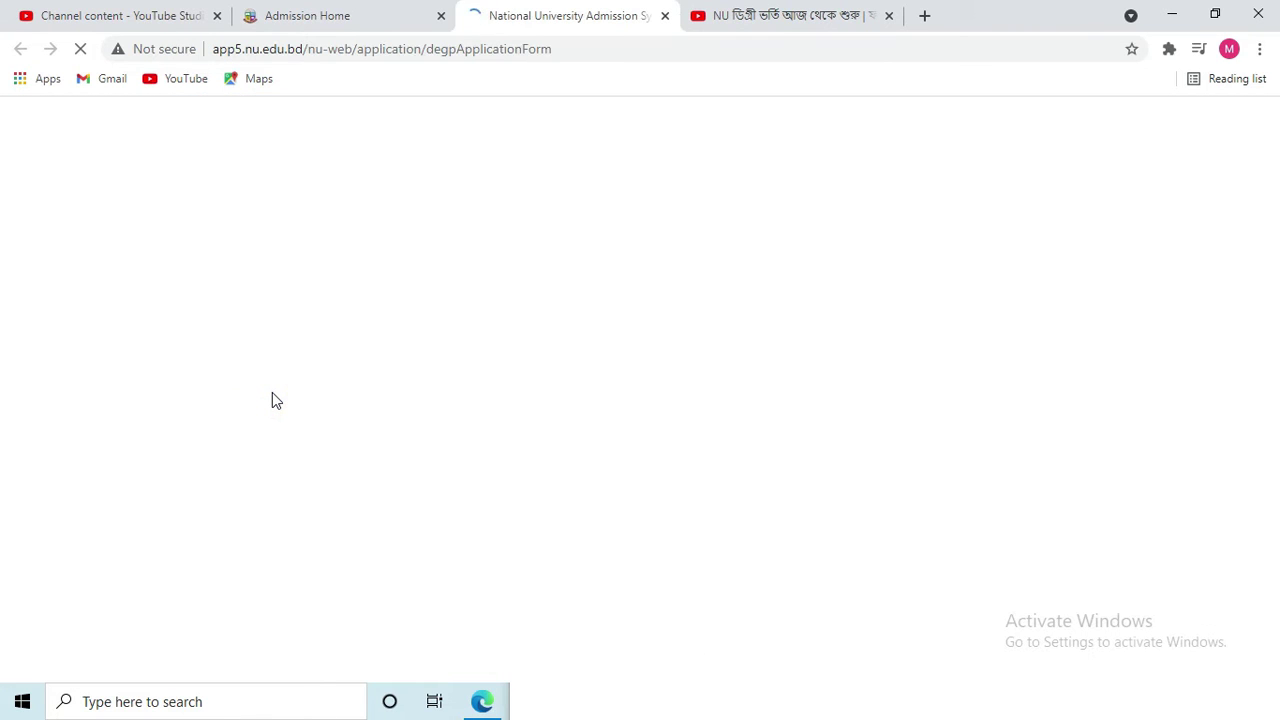
- Look over the SSC and HSC information in the application form and continue to Education & Personal Info
{"action": "scroll", "coordinate": [327, 457], "scroll_direction": "down", "scroll_amount": 1}
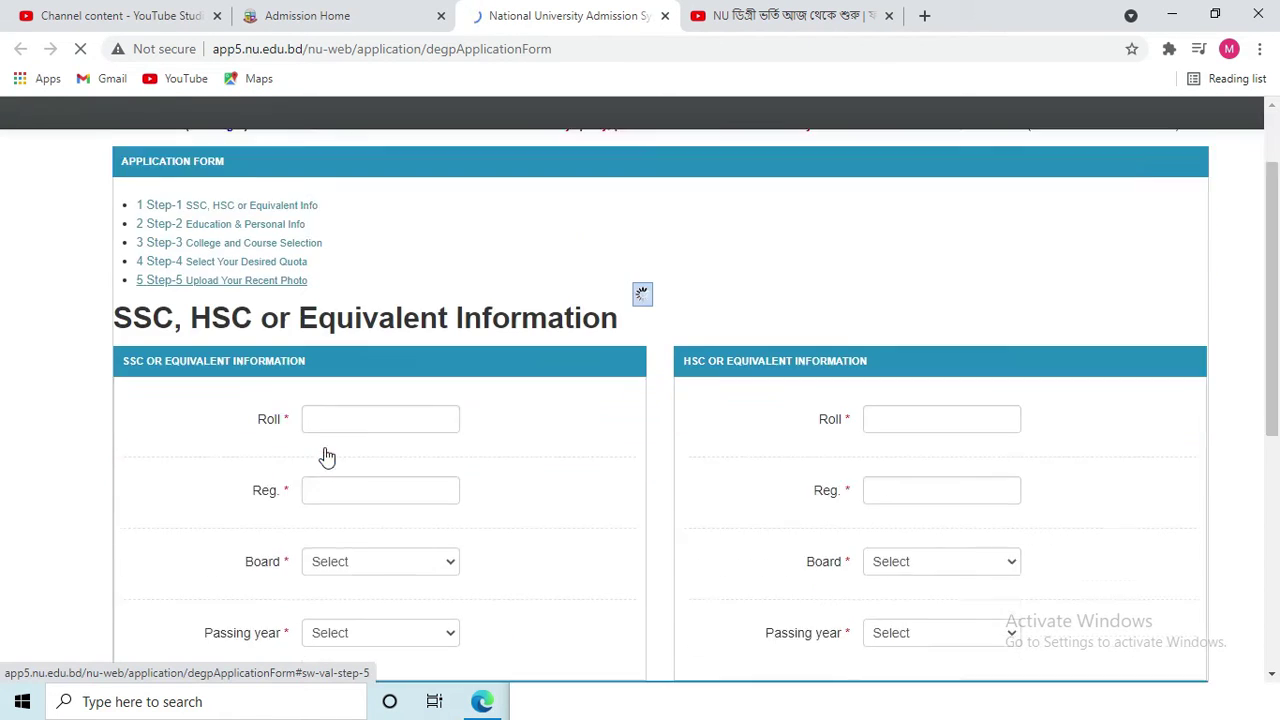
{"action": "scroll", "coordinate": [327, 457], "scroll_direction": "down", "scroll_amount": 4}
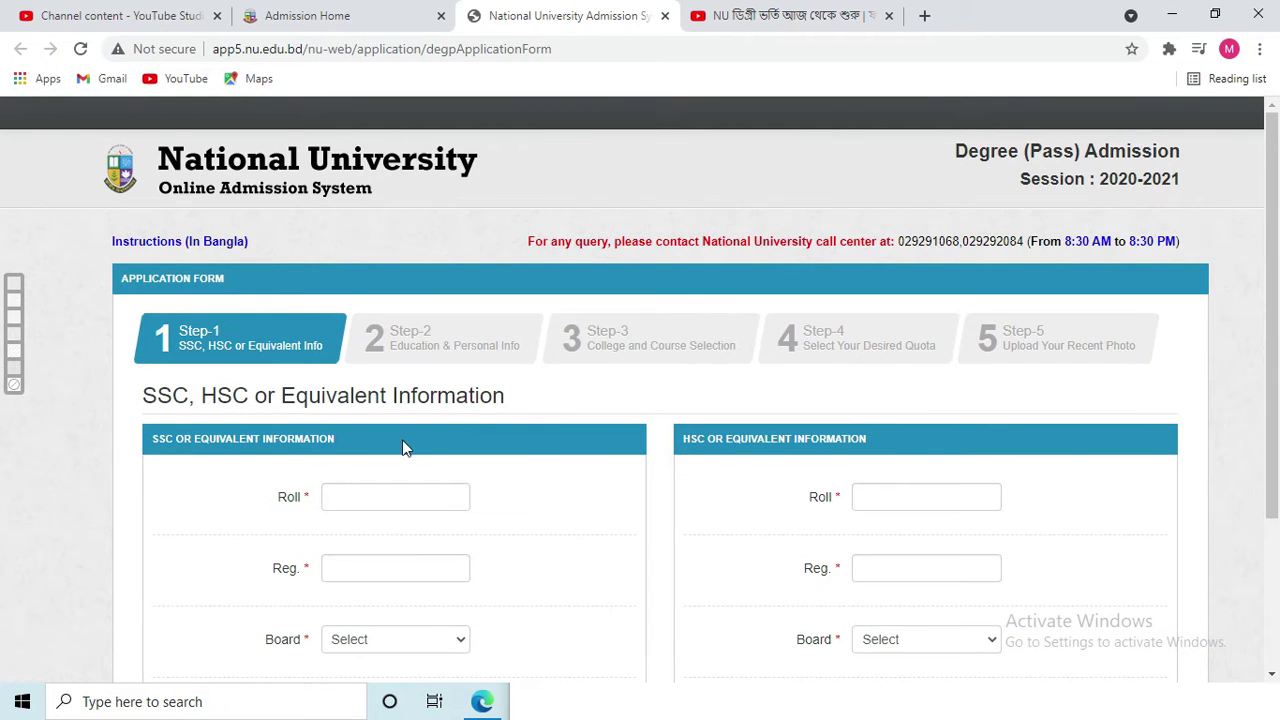
{"action": "scroll", "coordinate": [410, 442], "scroll_direction": "down", "scroll_amount": 2}
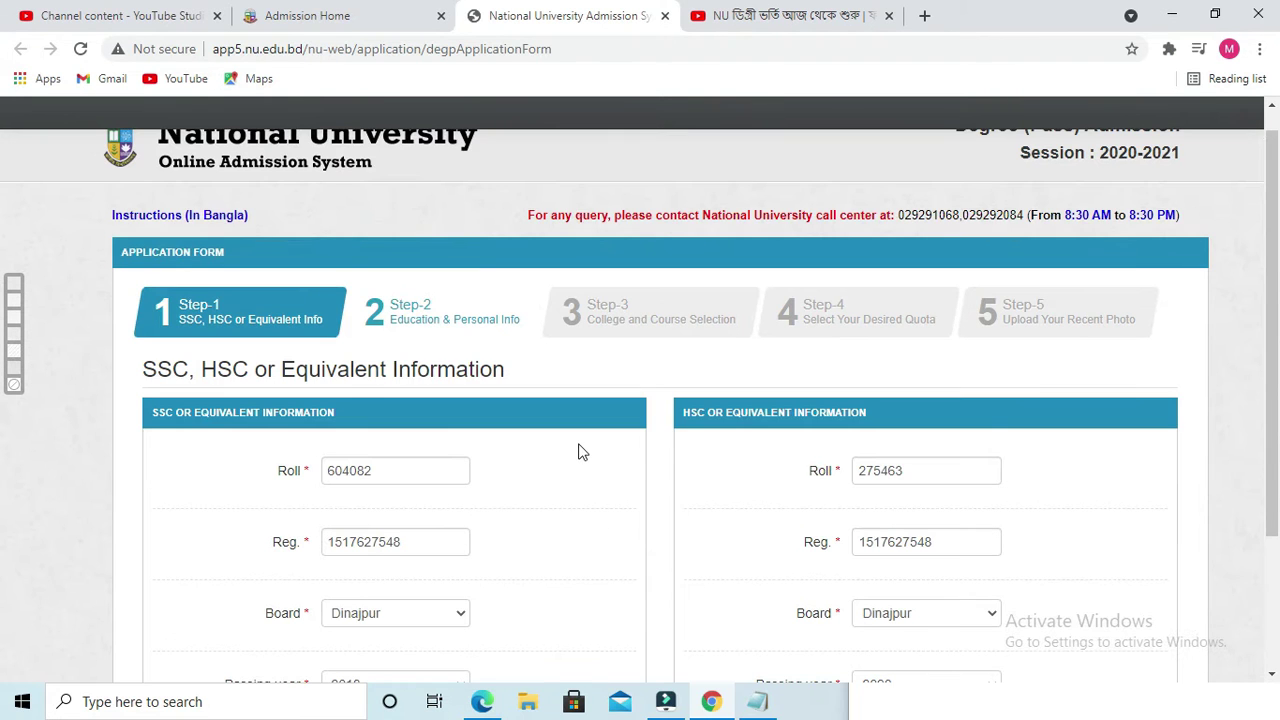
{"action": "scroll", "coordinate": [540, 438], "scroll_direction": "down", "scroll_amount": 1}
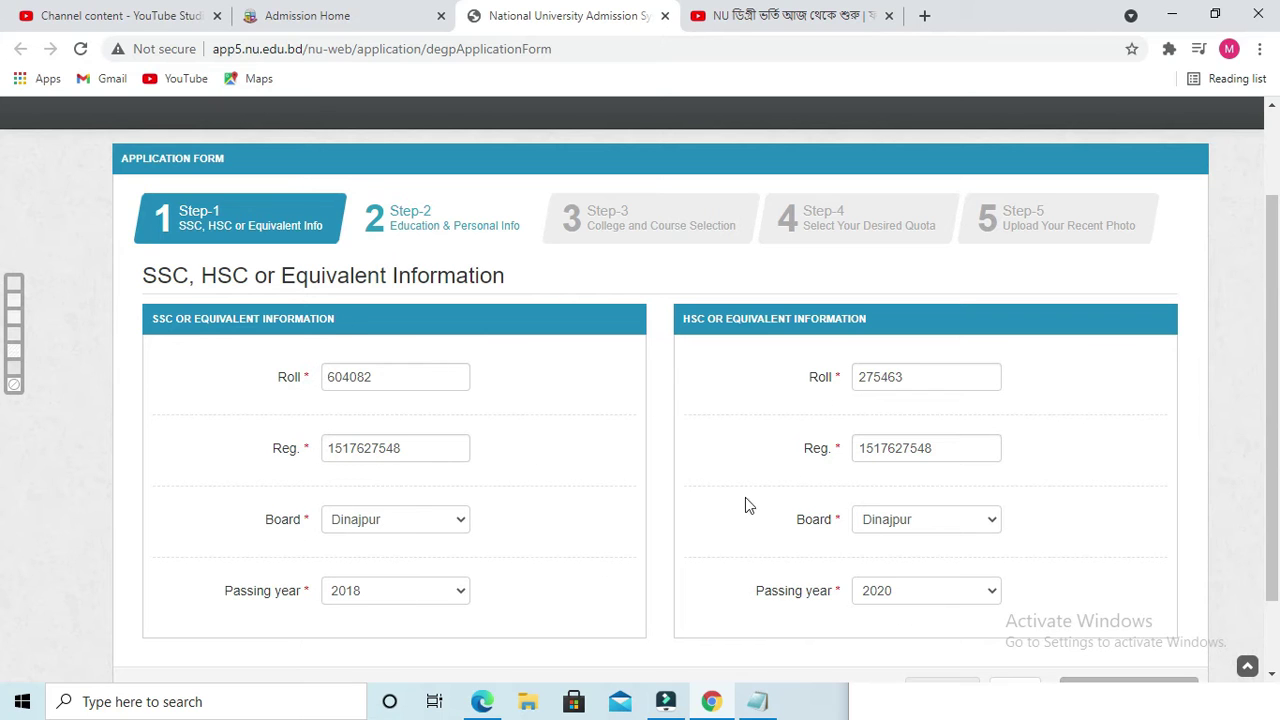
{"action": "scroll", "coordinate": [829, 541], "scroll_direction": "down", "scroll_amount": 2}
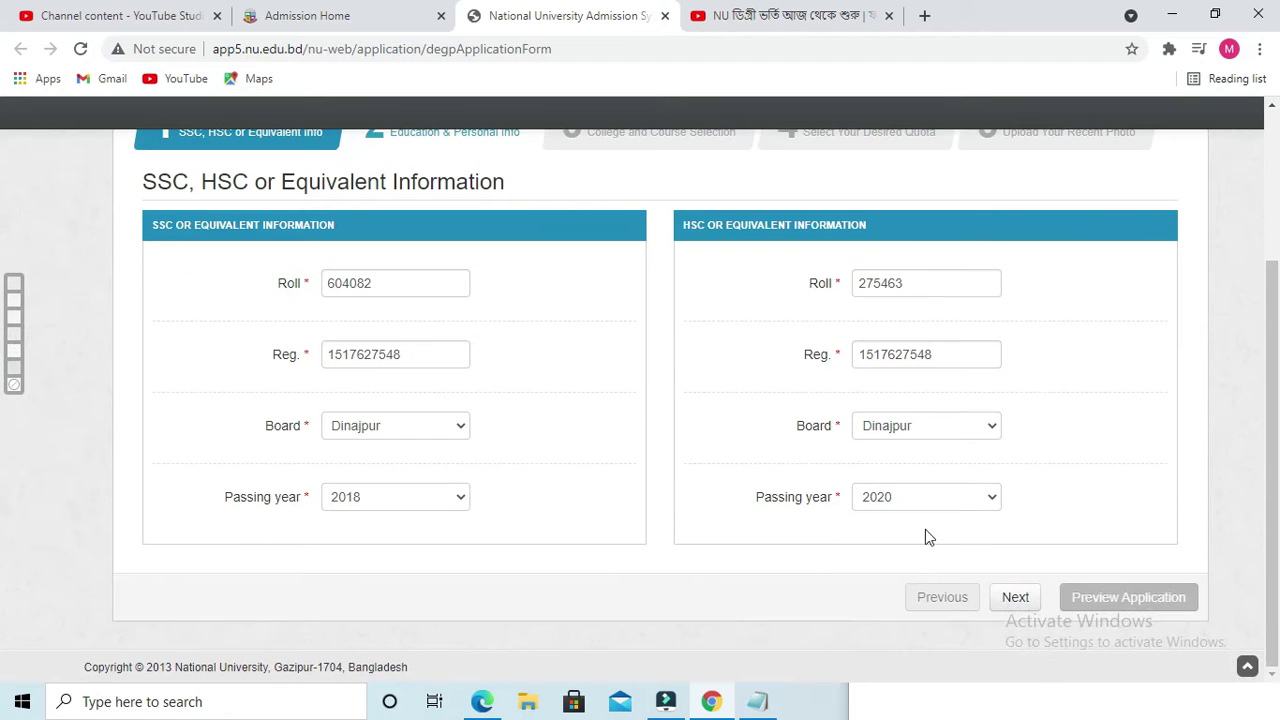
{"action": "left_click", "coordinate": [1015, 597]}
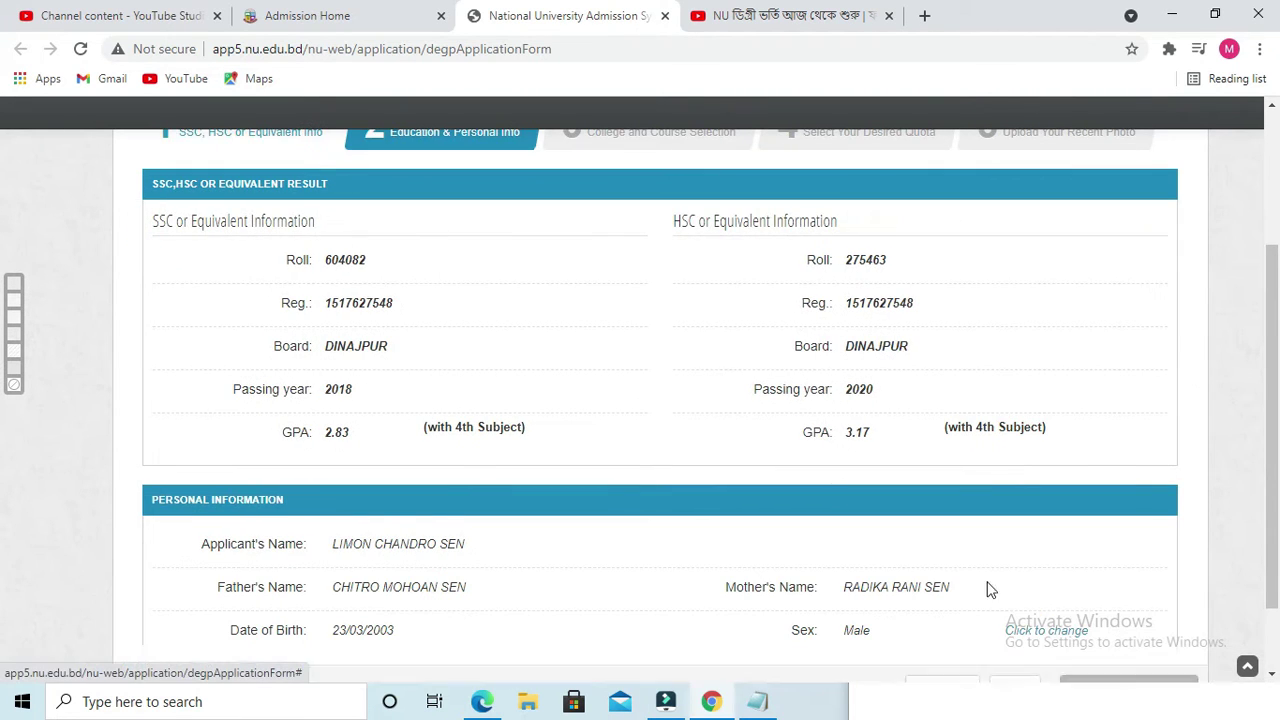
- Review the applicant's SSC and HSC results and personal information, and continue to College and Course Selection
{"action": "scroll", "coordinate": [669, 537], "scroll_direction": "up", "scroll_amount": 3}
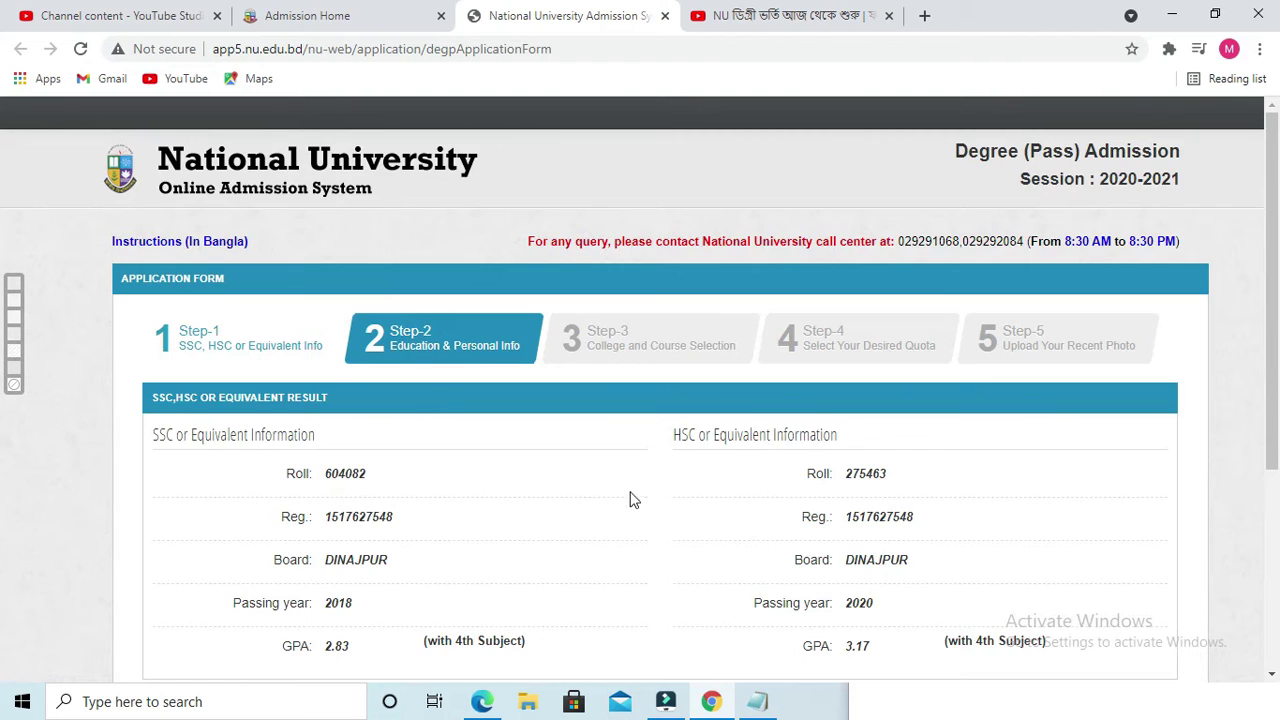
{"action": "scroll", "coordinate": [630, 498], "scroll_direction": "down", "scroll_amount": 5}
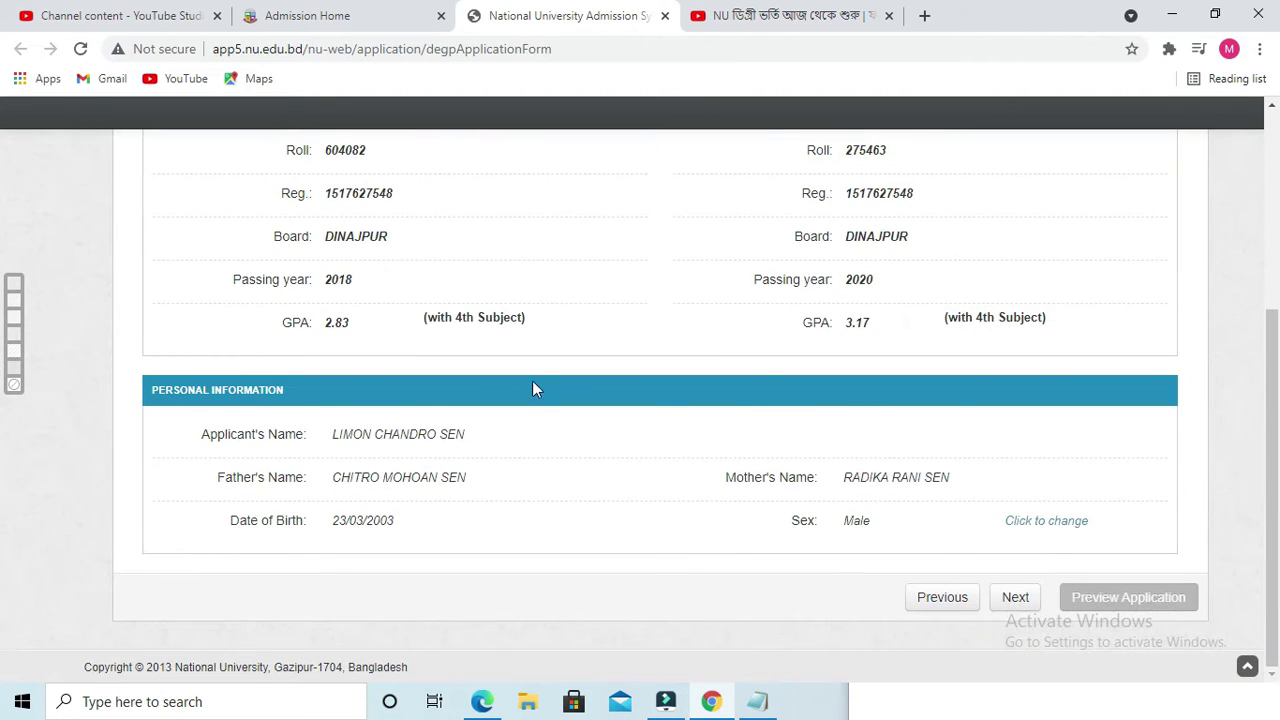
{"action": "scroll", "coordinate": [531, 485], "scroll_direction": "up", "scroll_amount": 1}
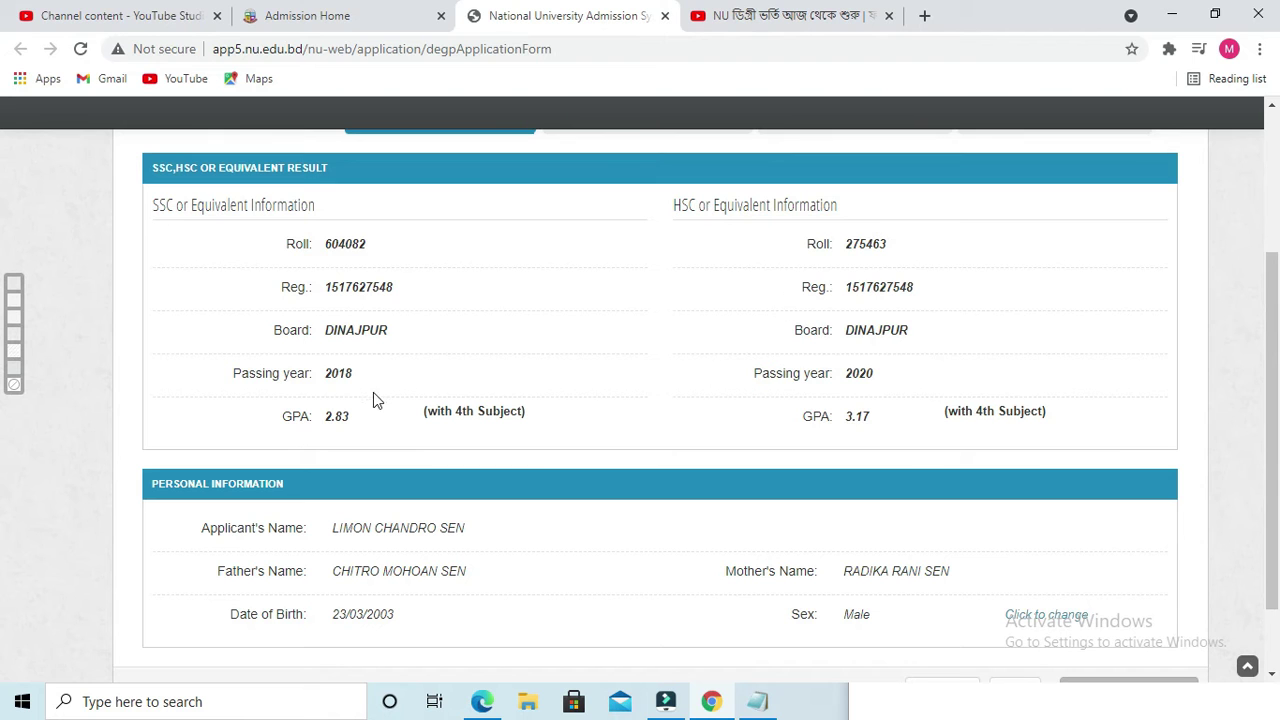
{"action": "scroll", "coordinate": [531, 353], "scroll_direction": "down", "scroll_amount": 1}
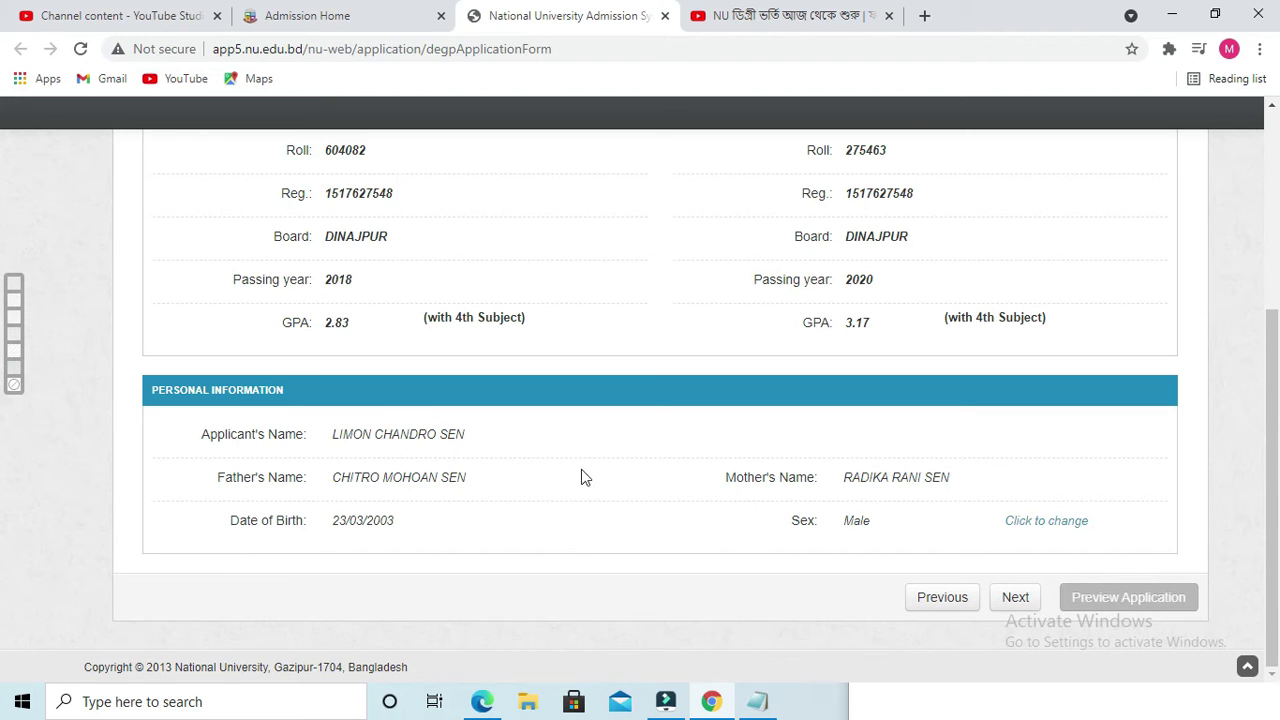
{"action": "scroll", "coordinate": [717, 557], "scroll_direction": "up", "scroll_amount": 3}
{"action": "scroll", "coordinate": [686, 526], "scroll_direction": "down", "scroll_amount": 3}
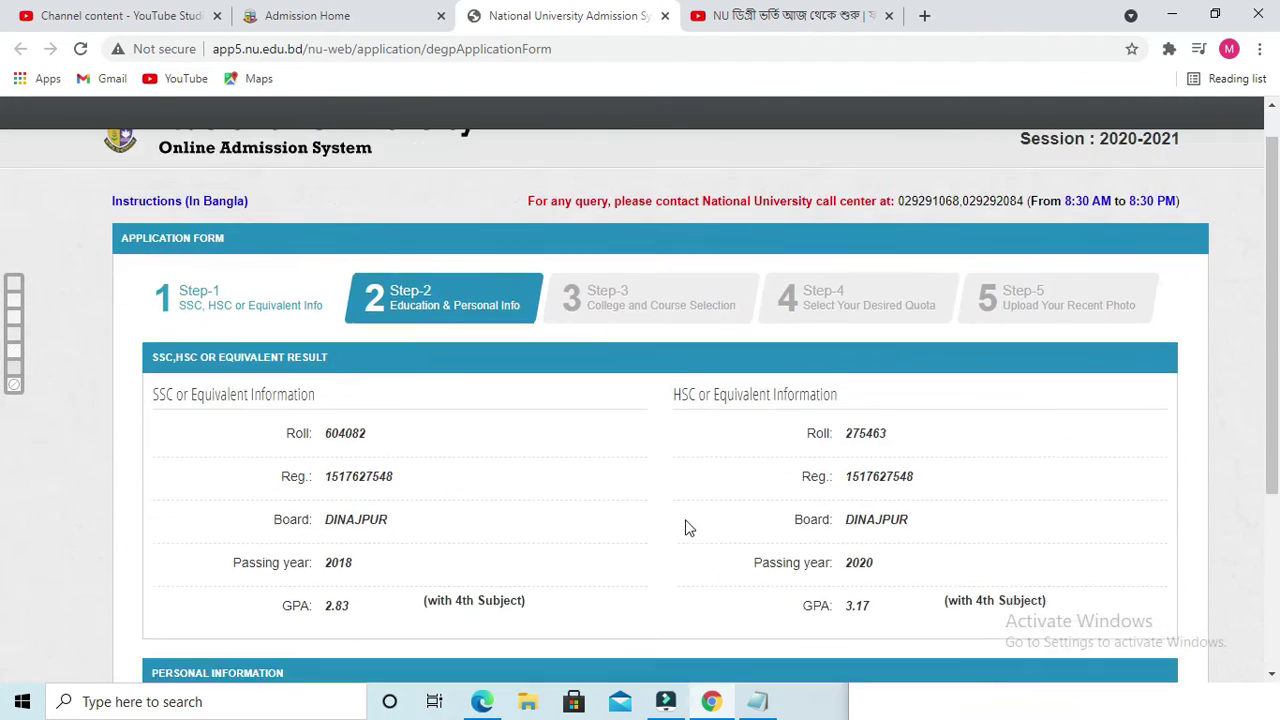
{"action": "left_click", "coordinate": [1014, 600]}
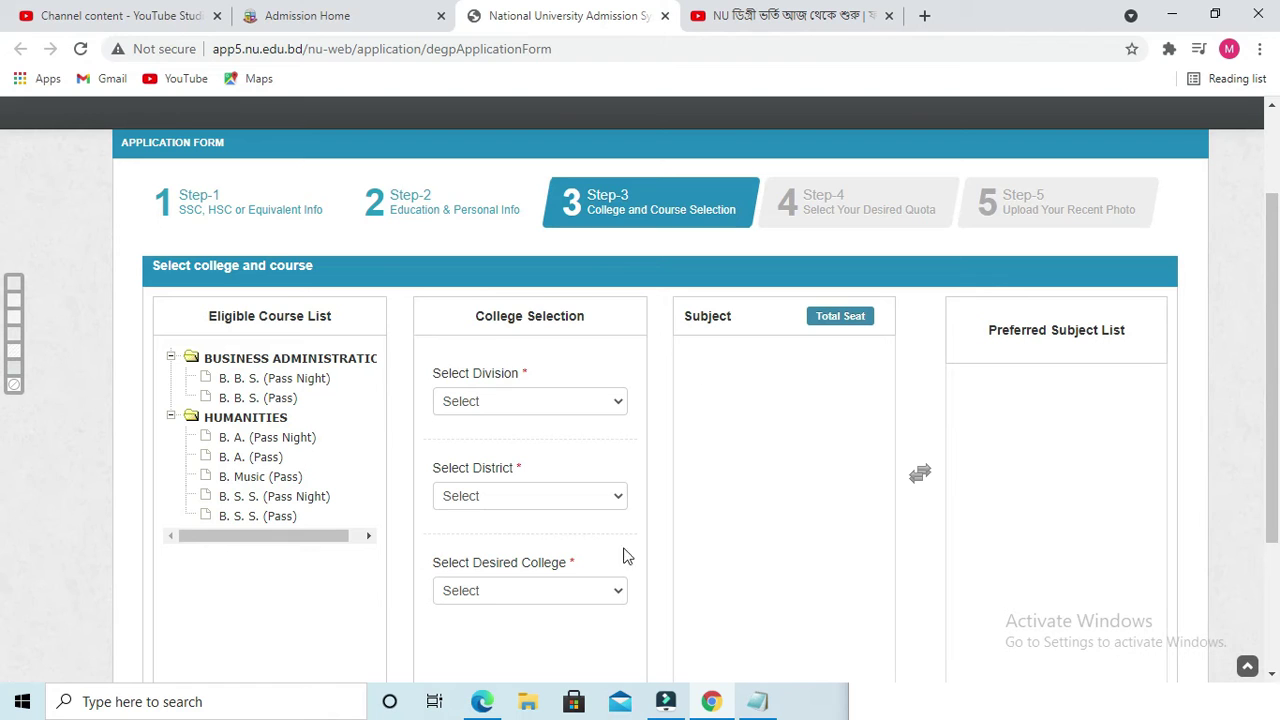
- Select the RANGPUR division, the Dinajpur district and Chandgang Degree College as the desired college
{"action": "left_click", "coordinate": [540, 405]}
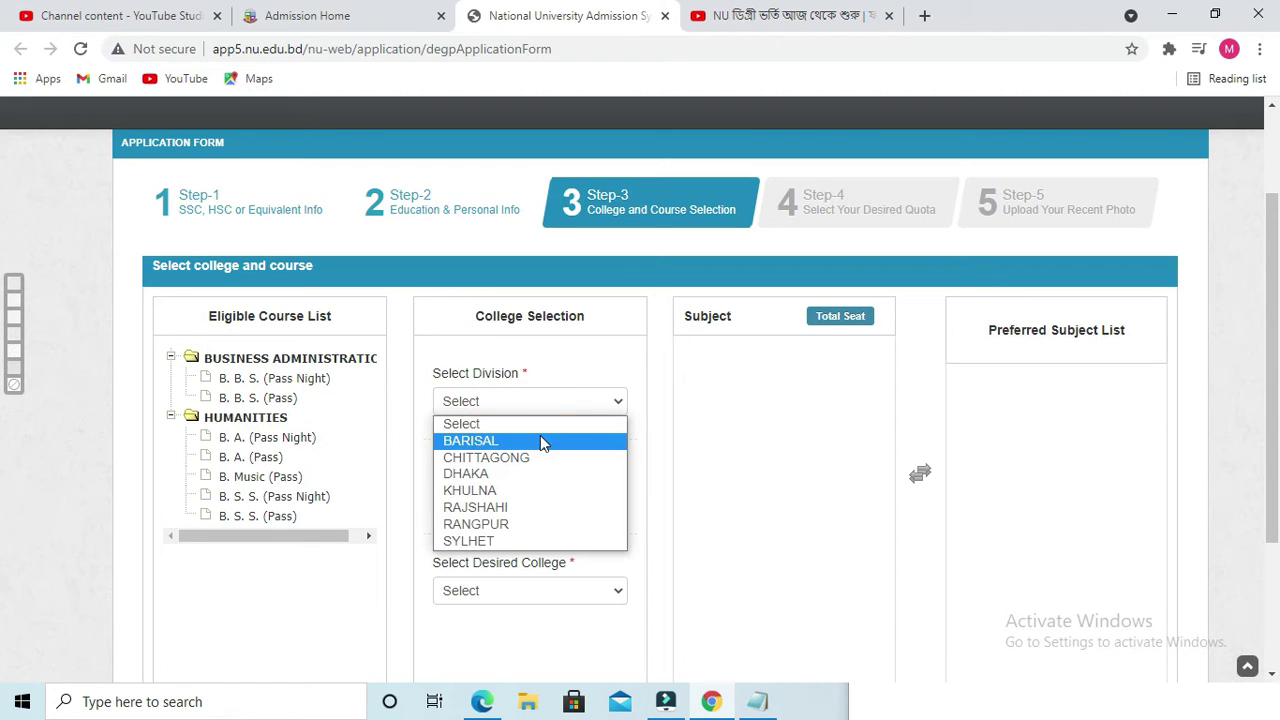
{"action": "left_click", "coordinate": [495, 524]}
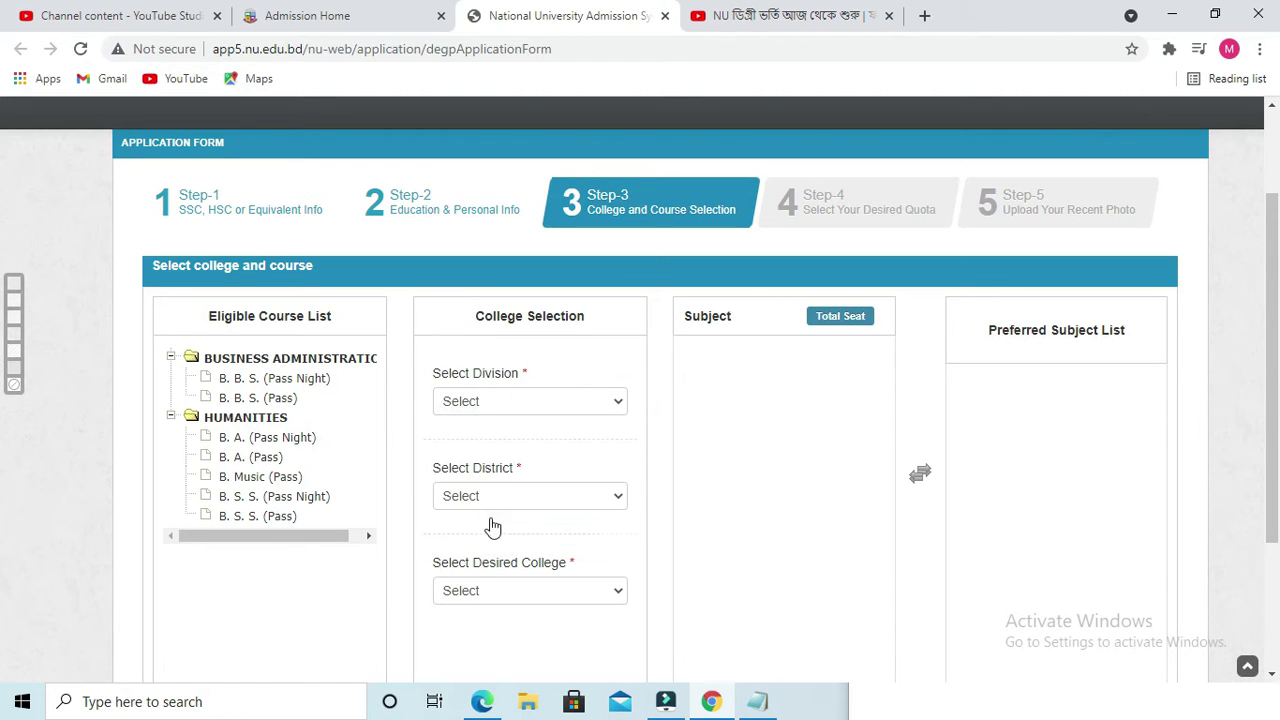
{"action": "left_click", "coordinate": [508, 496]}
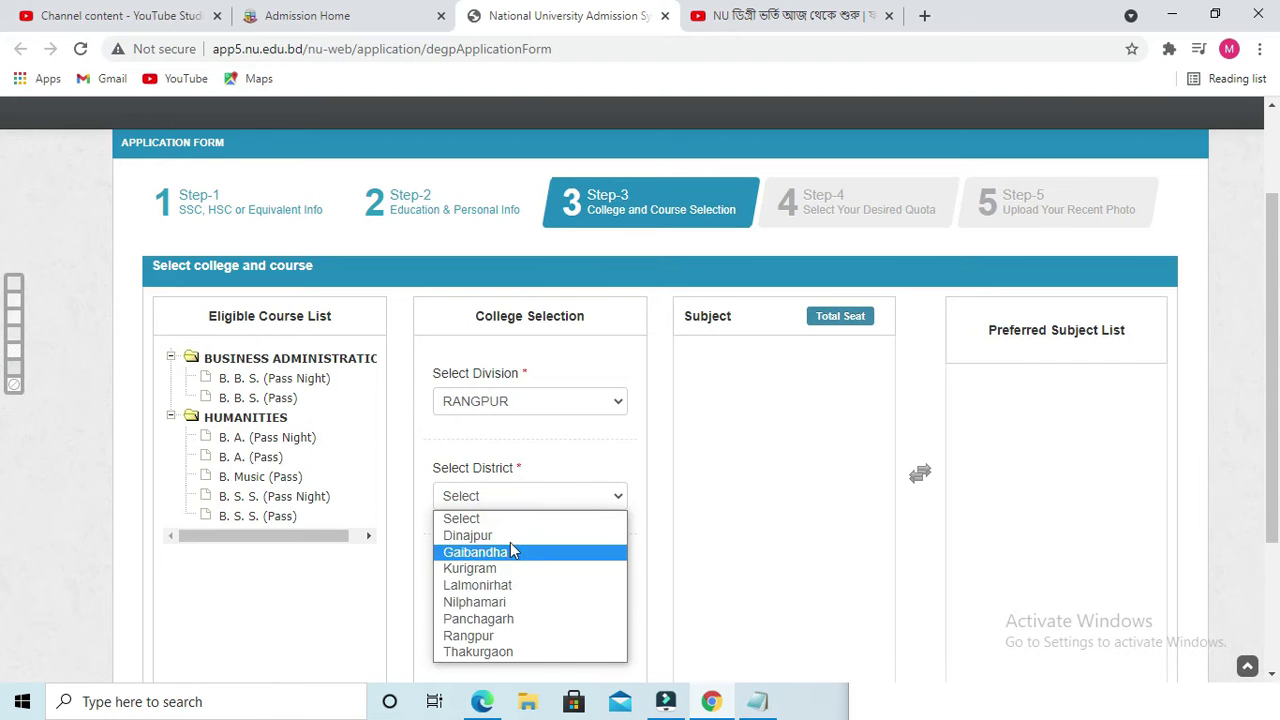
{"action": "left_click", "coordinate": [510, 545]}
{"action": "left_click", "coordinate": [517, 592]}
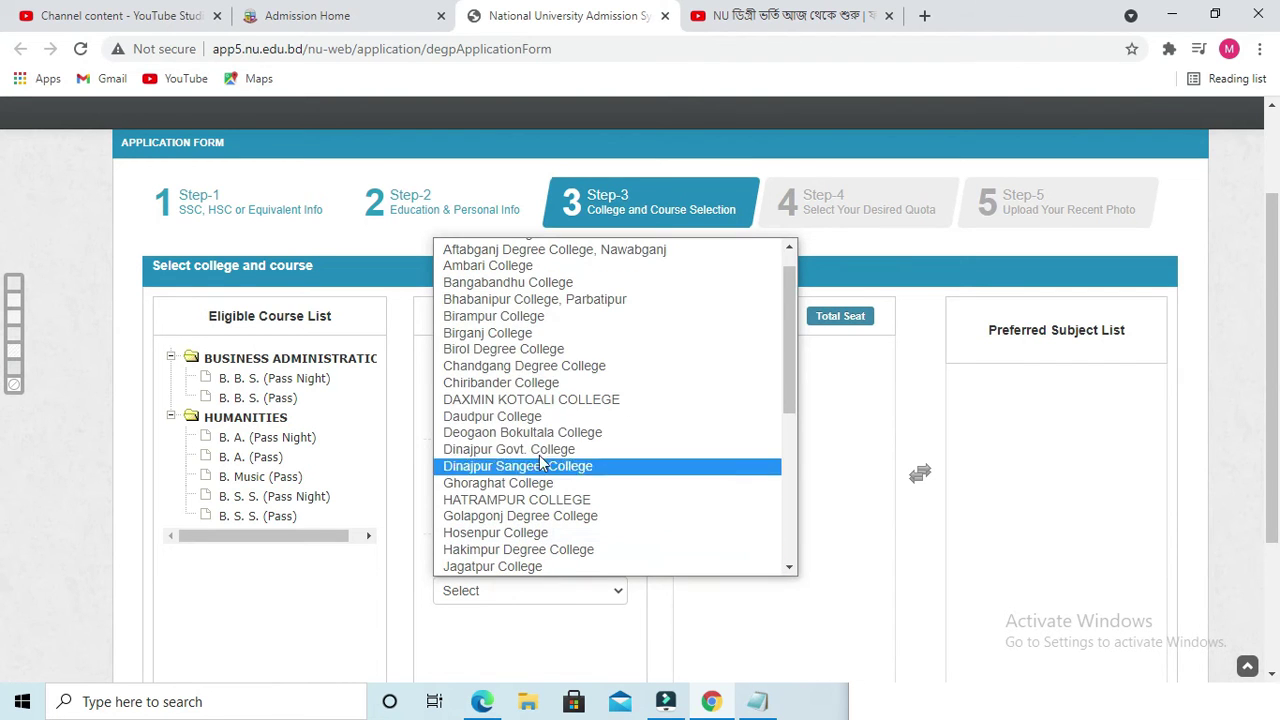
{"action": "left_click", "coordinate": [533, 366]}
- Add B. S. S. (Pass) to the preferred subject list and continue to the quota selection
{"action": "scroll", "coordinate": [692, 520], "scroll_direction": "down", "scroll_amount": 1}
{"action": "left_click", "coordinate": [724, 262]}
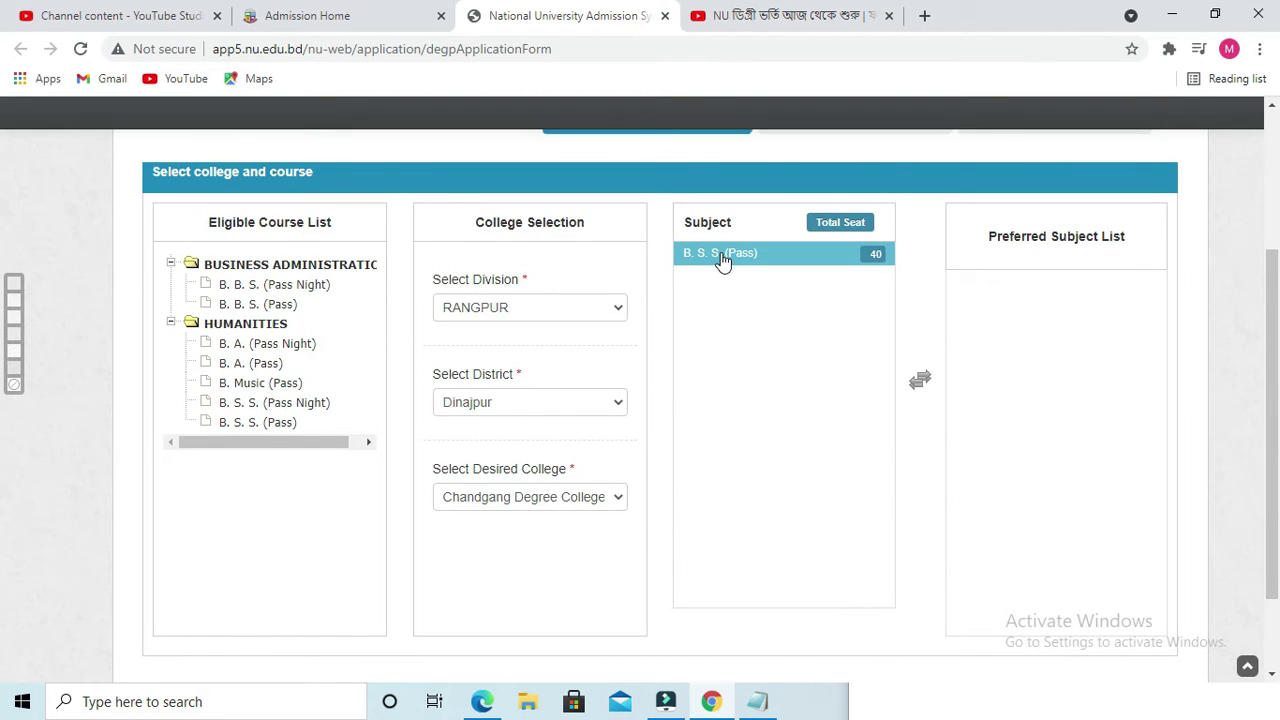
{"action": "double_click", "coordinate": [724, 258]}
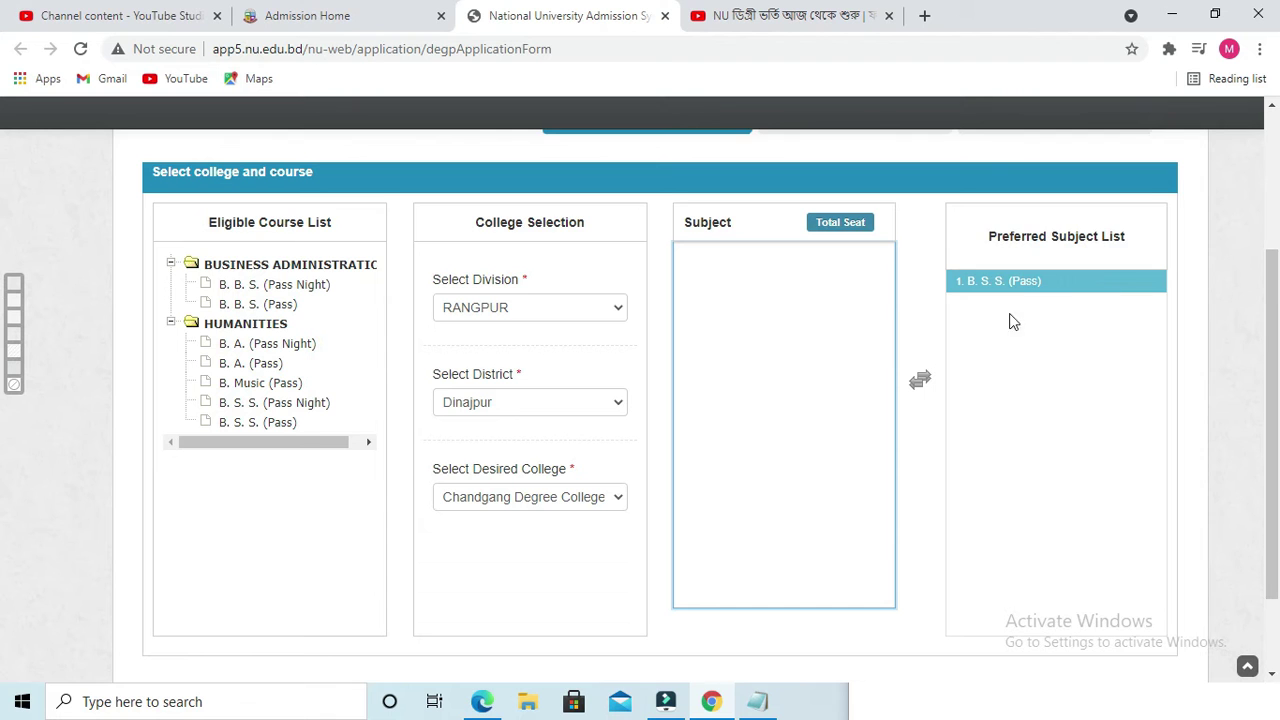
{"action": "scroll", "coordinate": [534, 514], "scroll_direction": "down", "scroll_amount": 2}
{"action": "scroll", "coordinate": [623, 540], "scroll_direction": "up", "scroll_amount": 3}
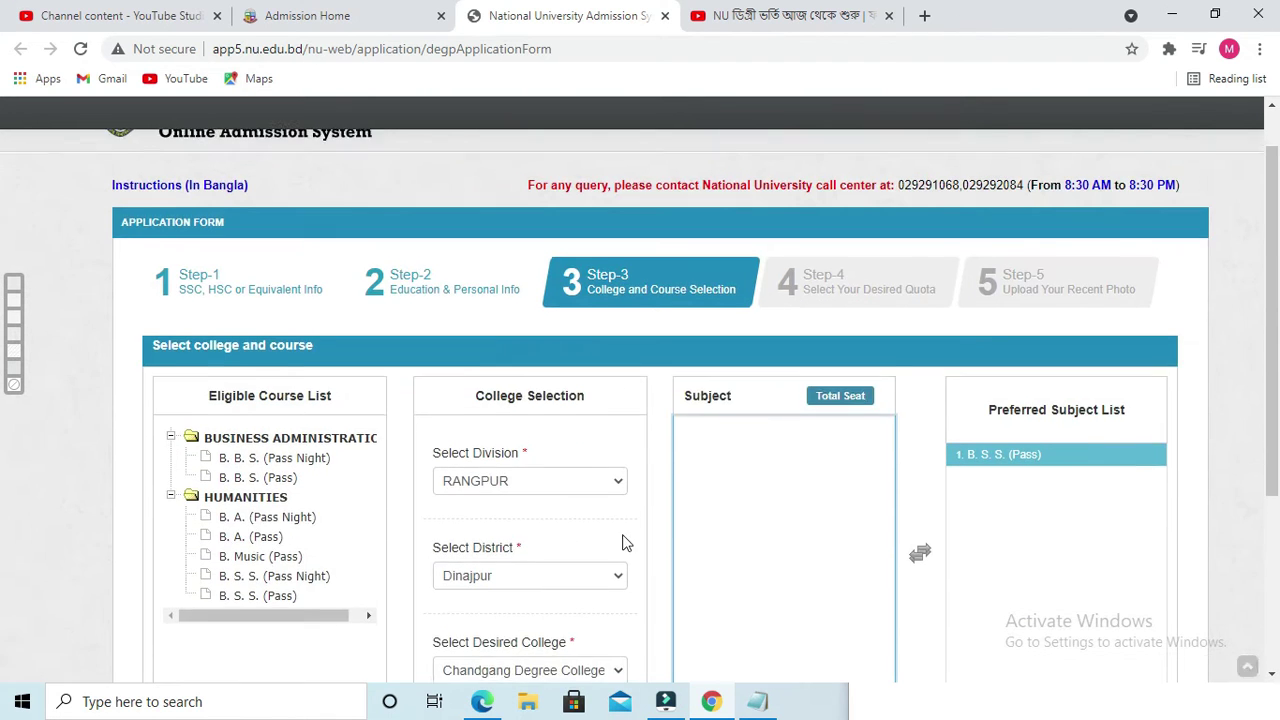
{"action": "scroll", "coordinate": [627, 460], "scroll_direction": "down", "scroll_amount": 2}
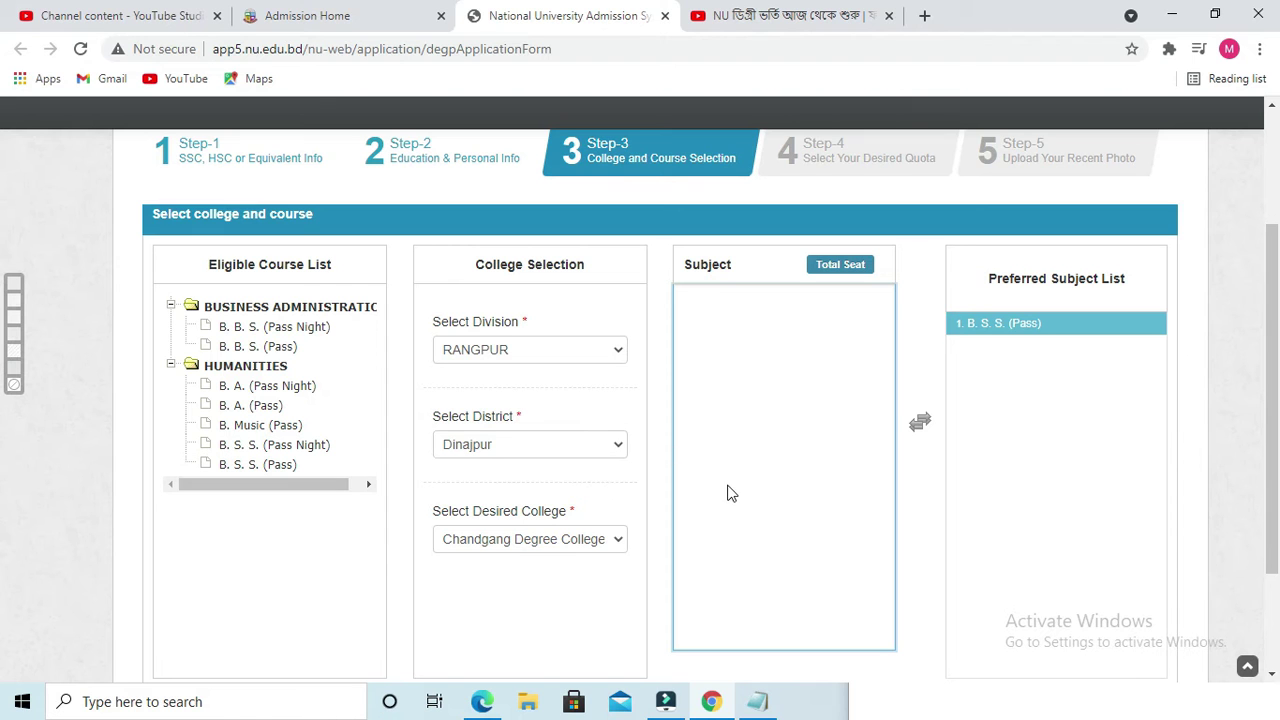
{"action": "scroll", "coordinate": [1010, 420], "scroll_direction": "down", "scroll_amount": 3}
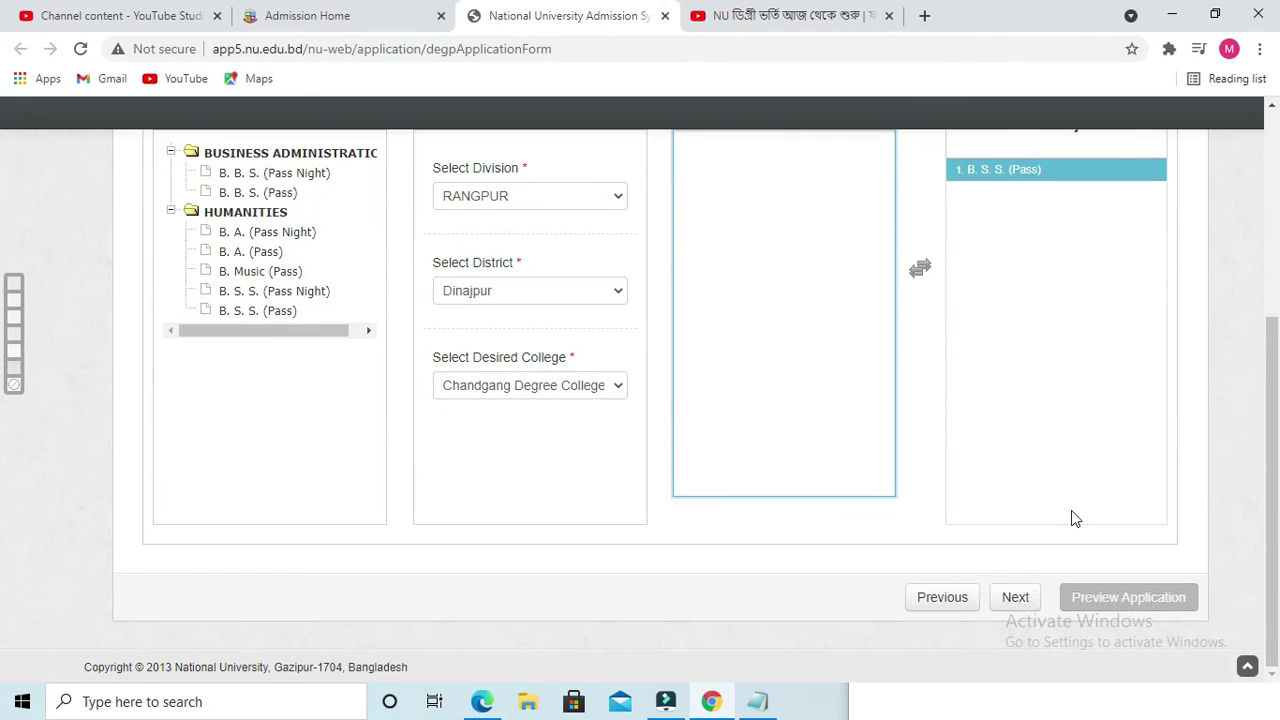
{"action": "left_click", "coordinate": [1016, 601]}
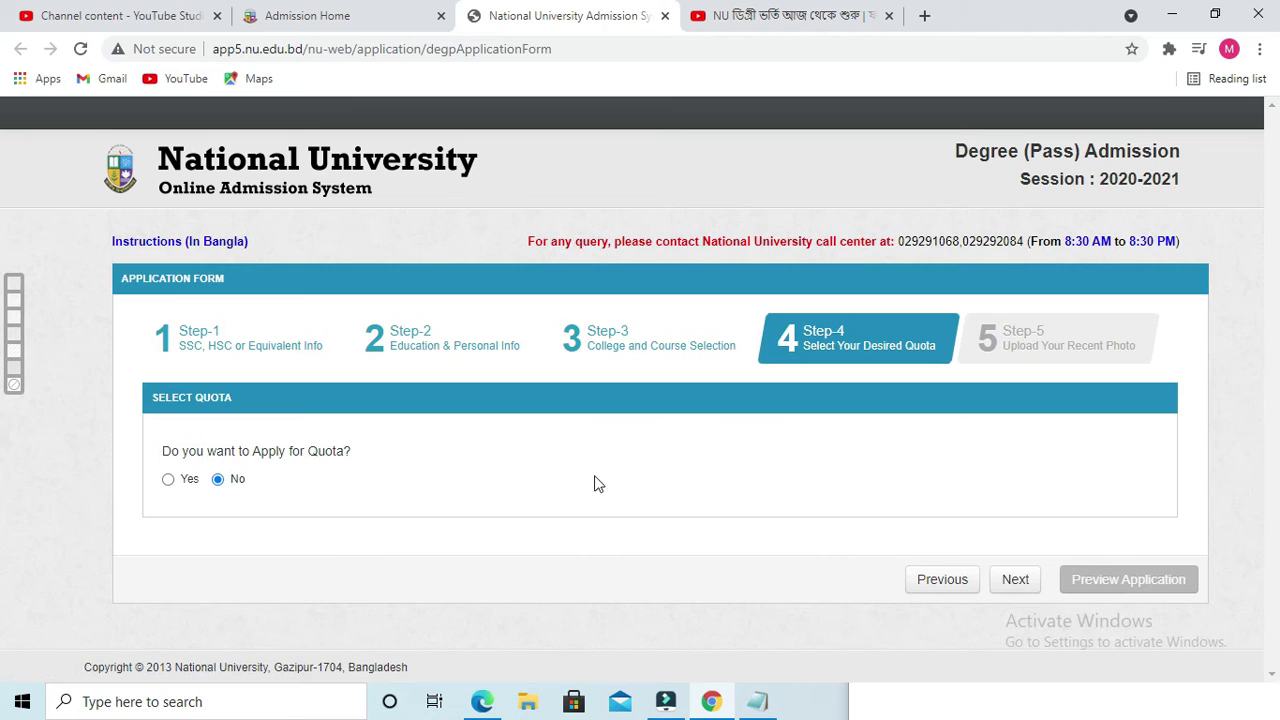
- Try applying for the Freedom Fighter quota, clear it, and return the quota answer to No
{"action": "left_click", "coordinate": [168, 480]}
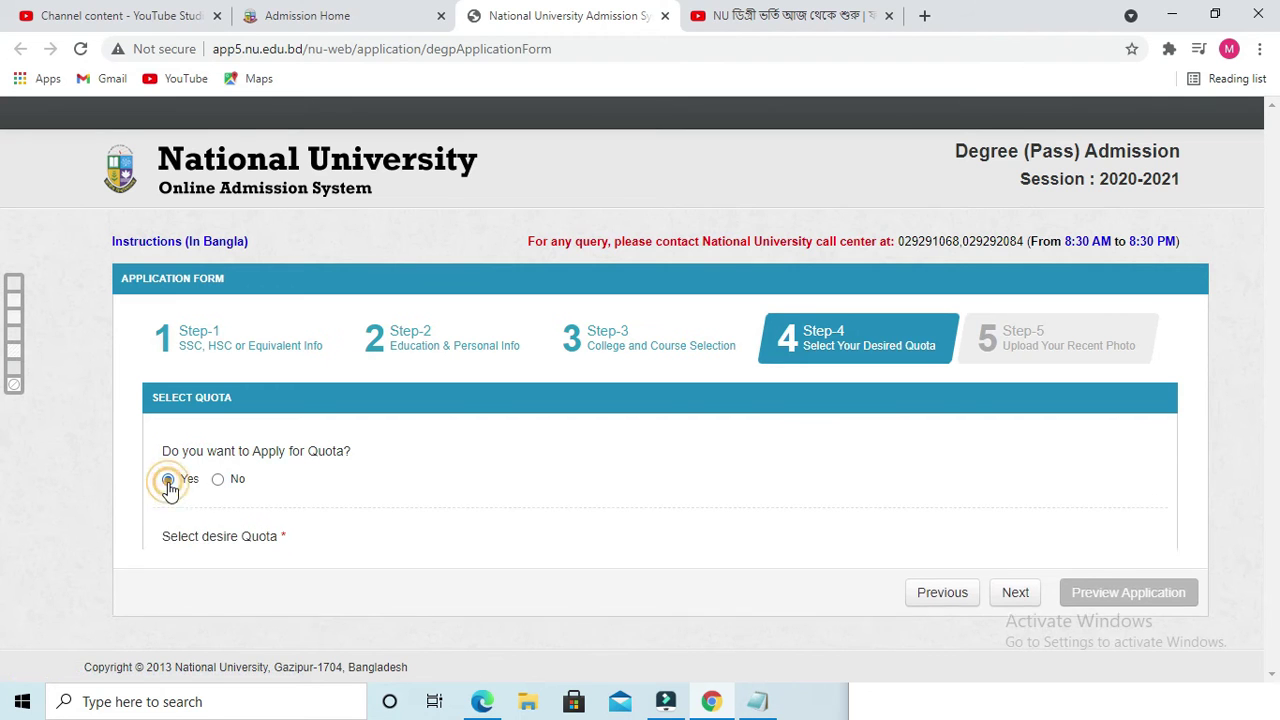
{"action": "scroll", "coordinate": [357, 508], "scroll_direction": "down", "scroll_amount": 2}
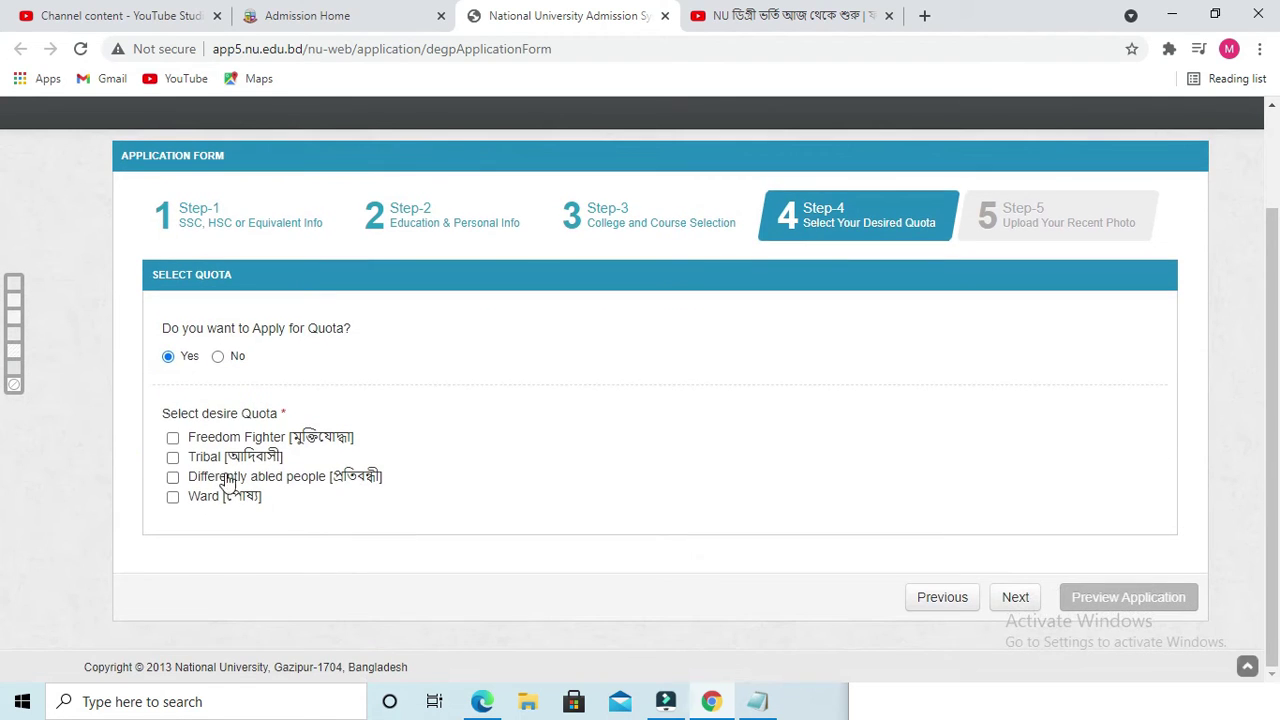
{"action": "left_click", "coordinate": [173, 438]}
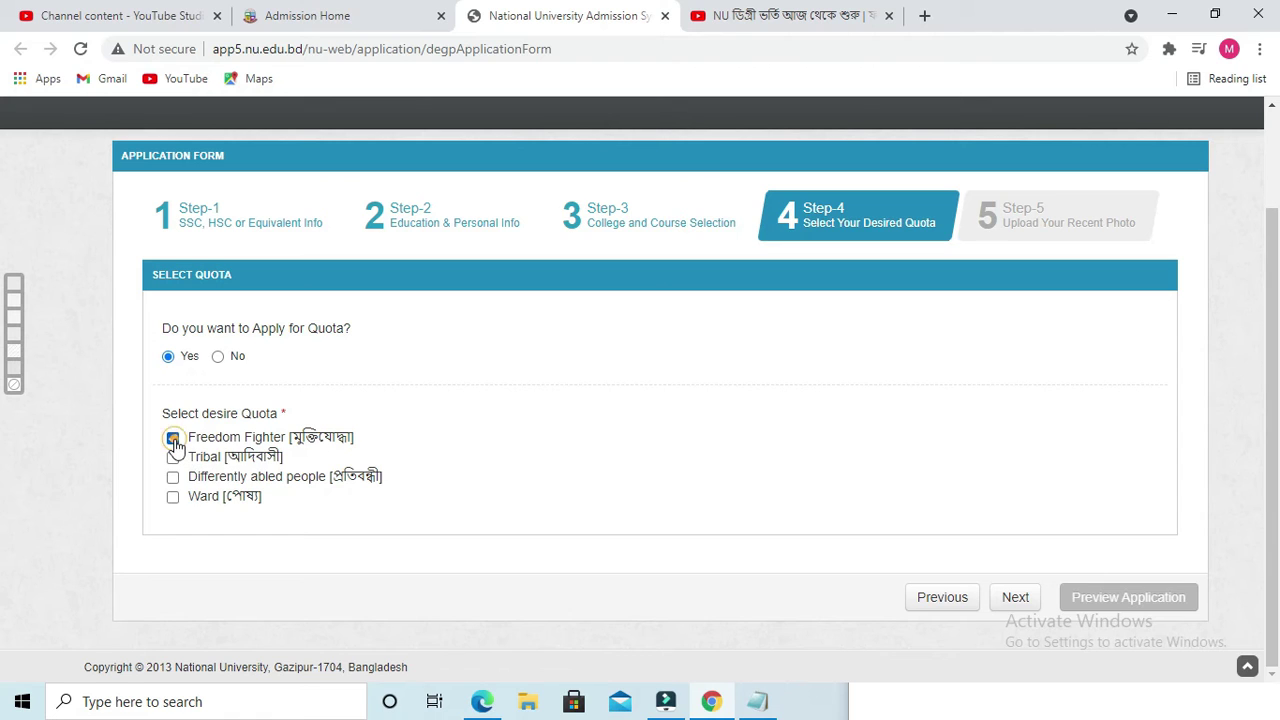
{"action": "left_click", "coordinate": [173, 439]}
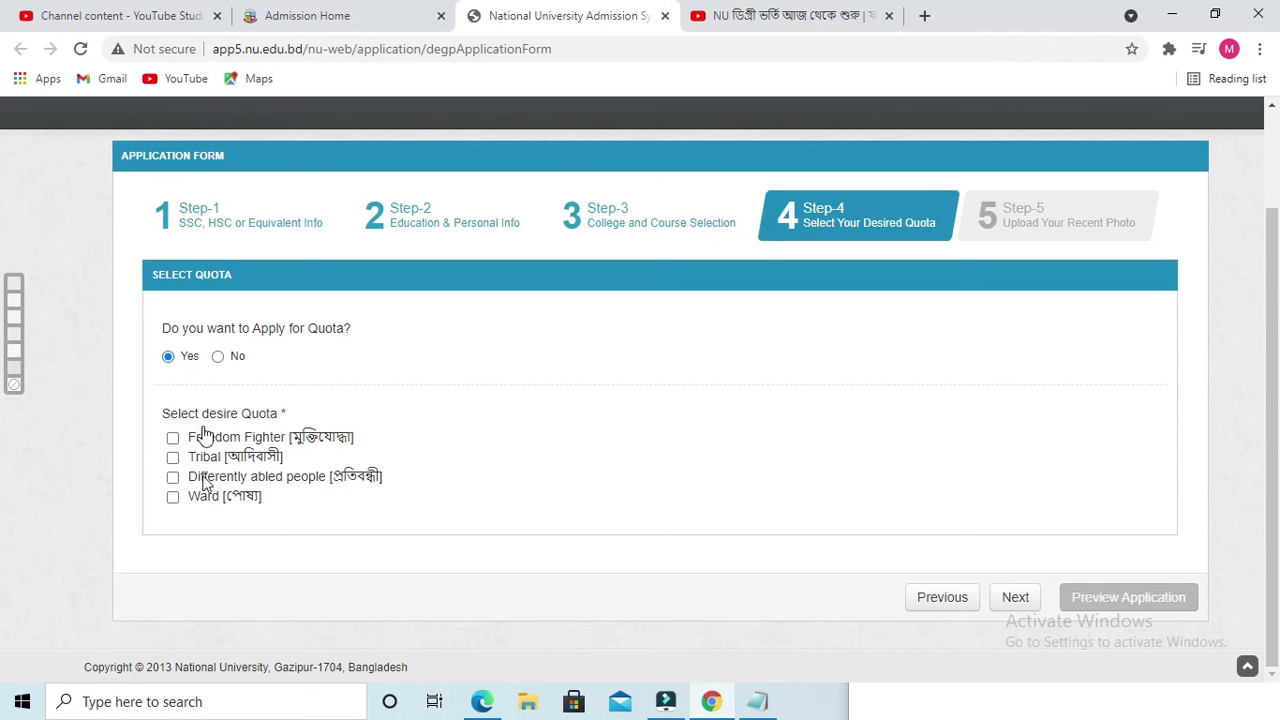
{"action": "left_click", "coordinate": [220, 358]}
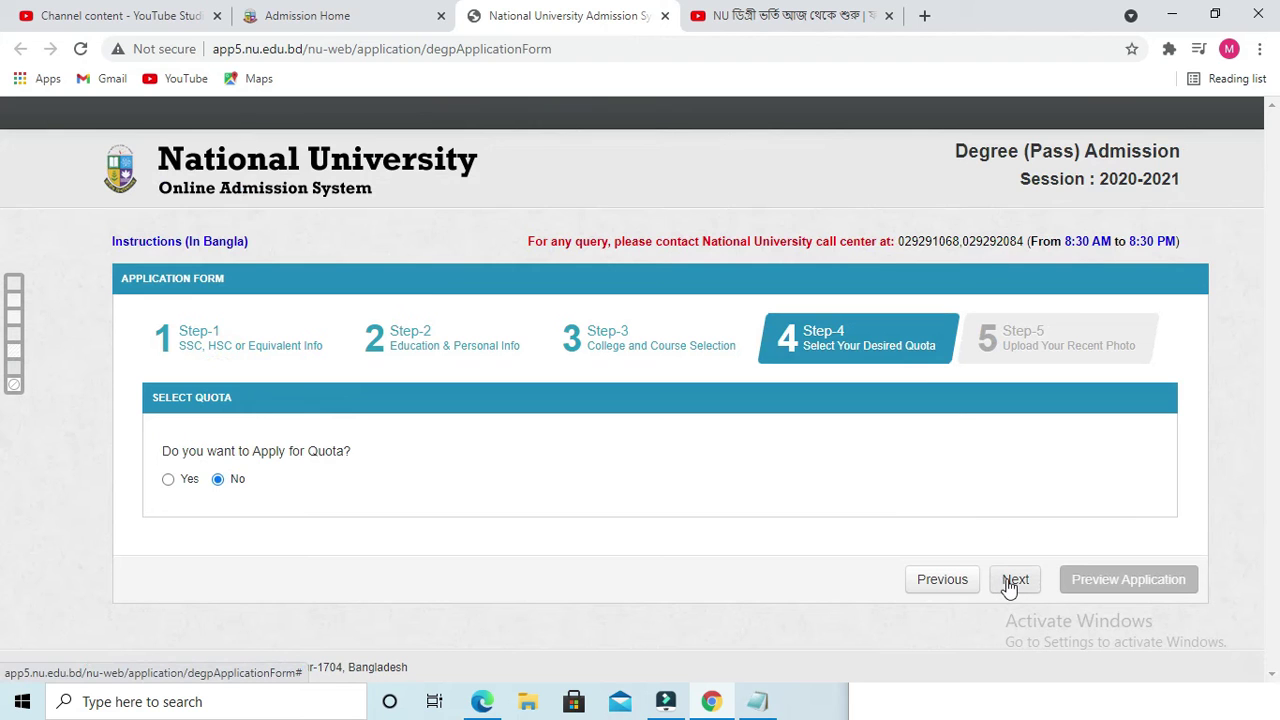
- Continue to the photo upload and try choosing PP.jpg from the desktop as the applicant's photo
{"action": "left_click", "coordinate": [1013, 580]}
{"action": "scroll", "coordinate": [600, 505], "scroll_direction": "down", "scroll_amount": 1}
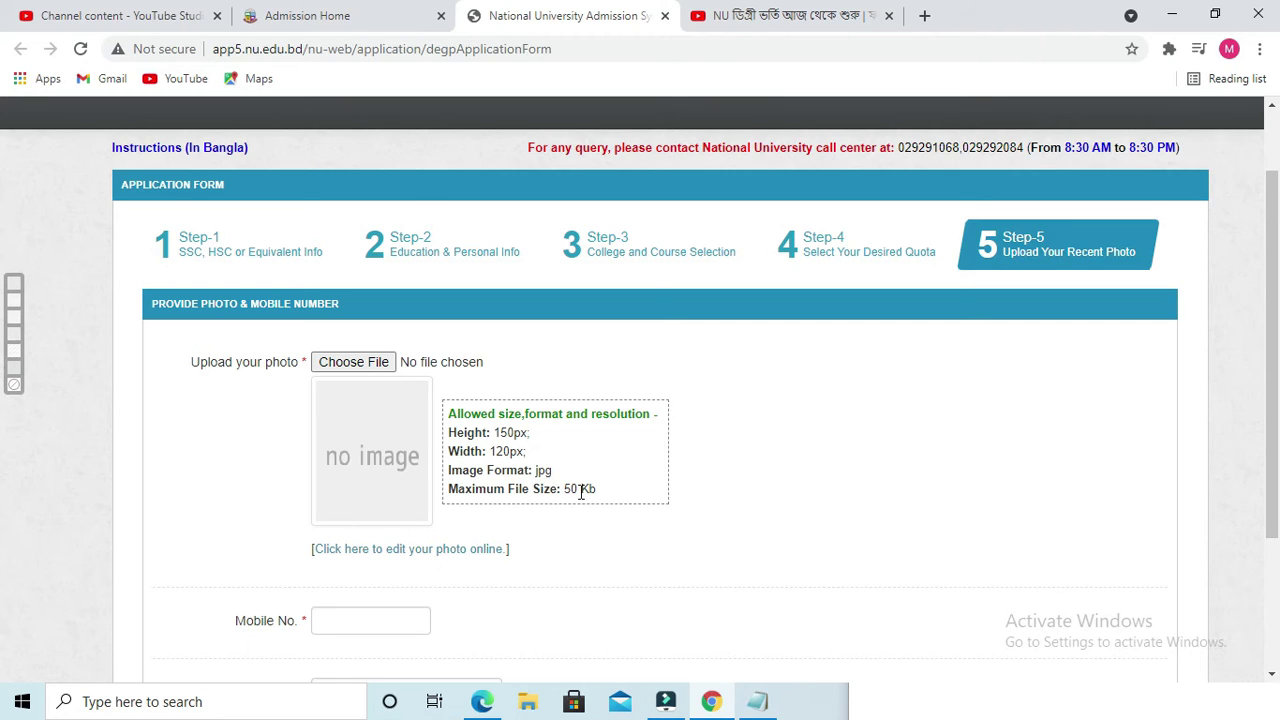
{"action": "double_click", "coordinate": [266, 510]}
{"action": "scroll", "coordinate": [754, 469], "scroll_direction": "up", "scroll_amount": 1}
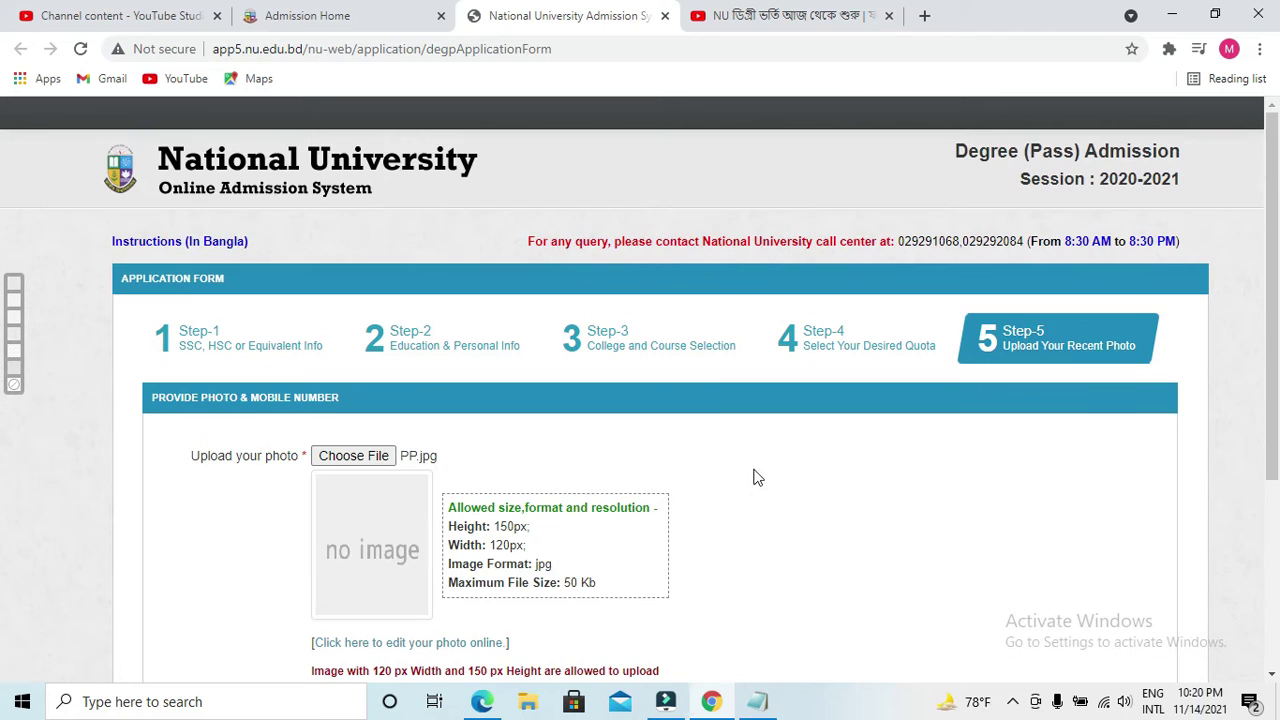
{"action": "left_click", "coordinate": [340, 458]}
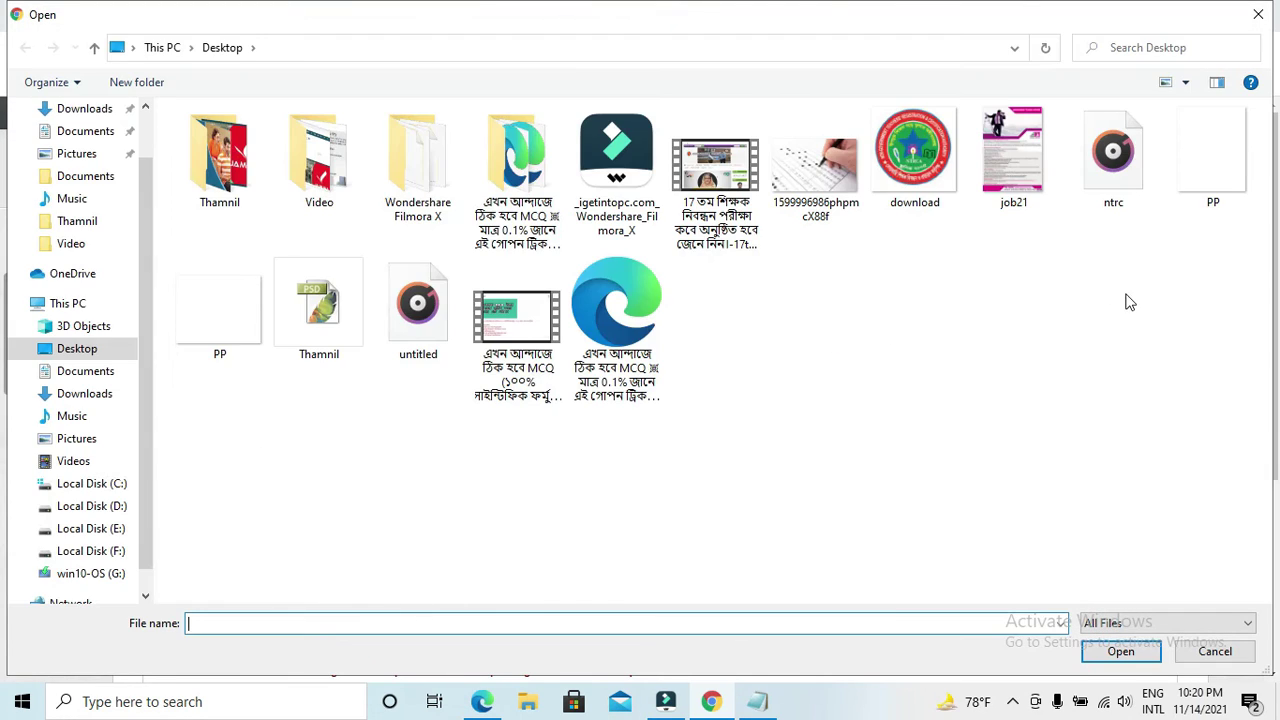
{"action": "double_click", "coordinate": [1222, 197]}
{"action": "scroll", "coordinate": [450, 498], "scroll_direction": "down", "scroll_amount": 2}
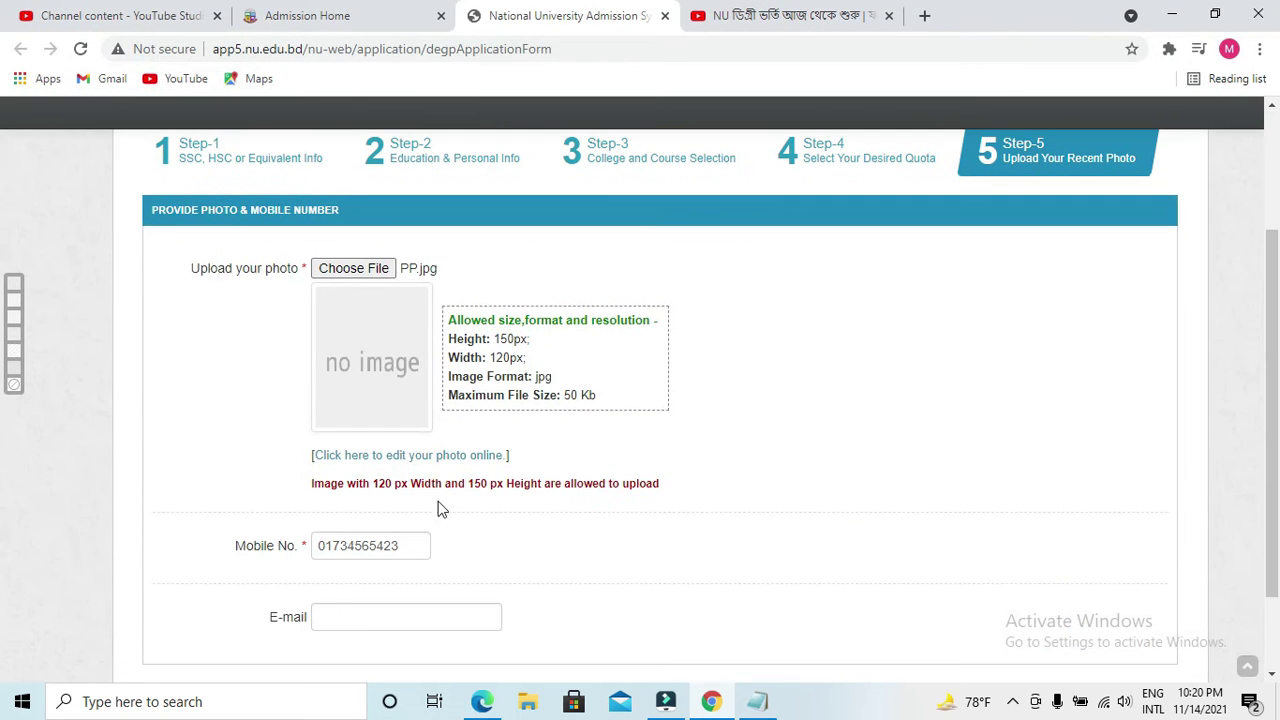
{"action": "left_click", "coordinate": [421, 545]}
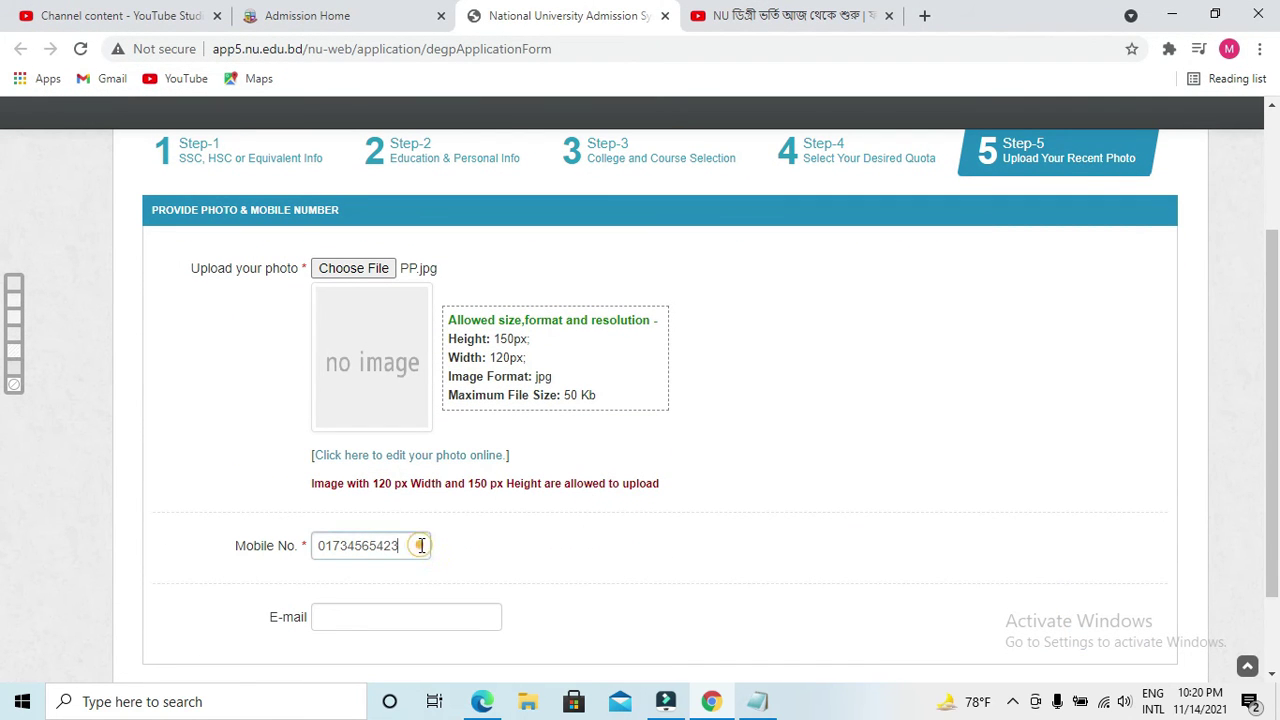
{"action": "left_click", "coordinate": [369, 545]}
{"action": "left_click", "coordinate": [779, 494]}
{"action": "scroll", "coordinate": [821, 525], "scroll_direction": "down", "scroll_amount": 1}
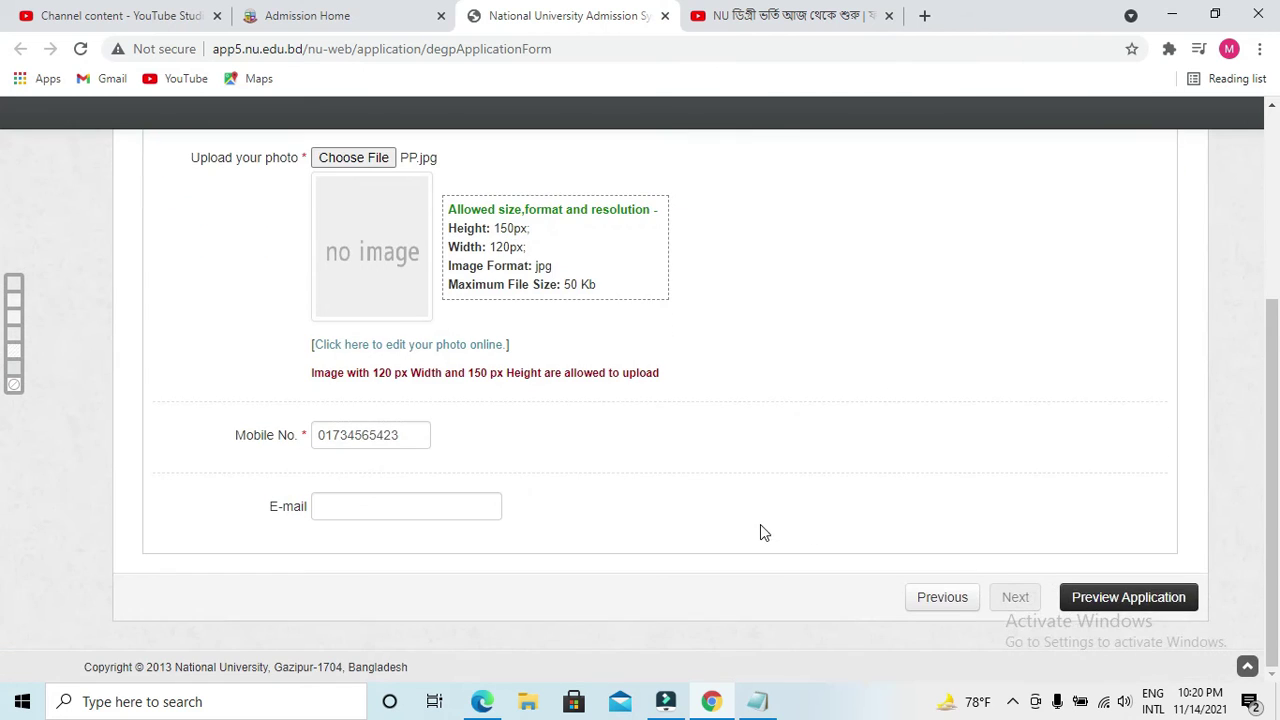
{"action": "left_click", "coordinate": [754, 522]}
- Open the form's online photo editor, resize PP.jpg to 120 pixels wide and 150 pixels high, and download the resized image
{"action": "scroll", "coordinate": [520, 505], "scroll_direction": "up", "scroll_amount": 2}
{"action": "left_click", "coordinate": [389, 561]}
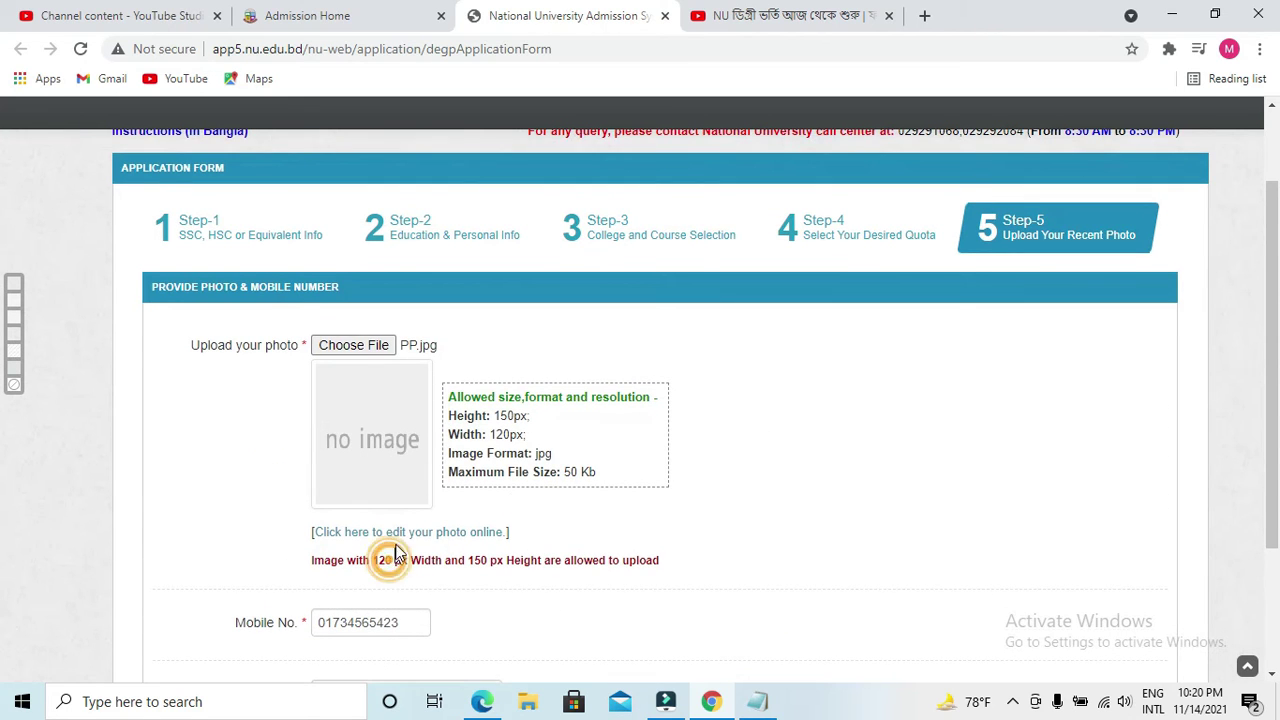
{"action": "left_click", "coordinate": [640, 497]}
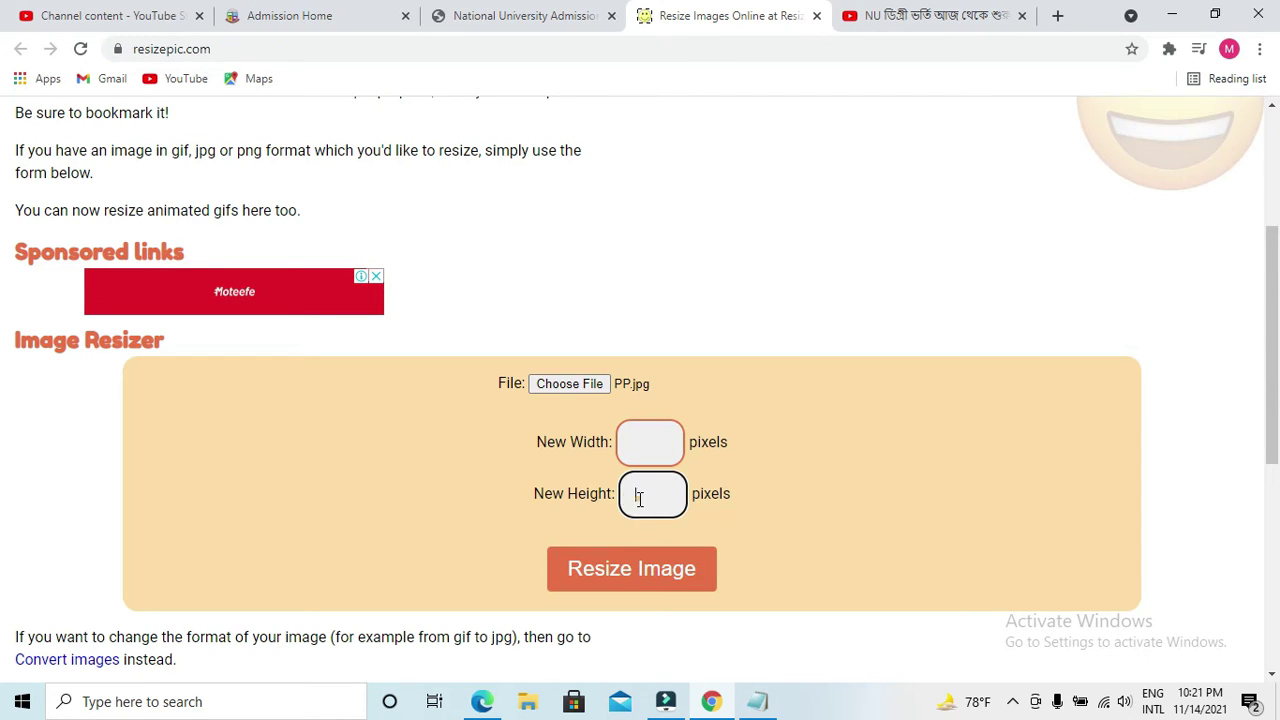
{"action": "type", "text": "150"}
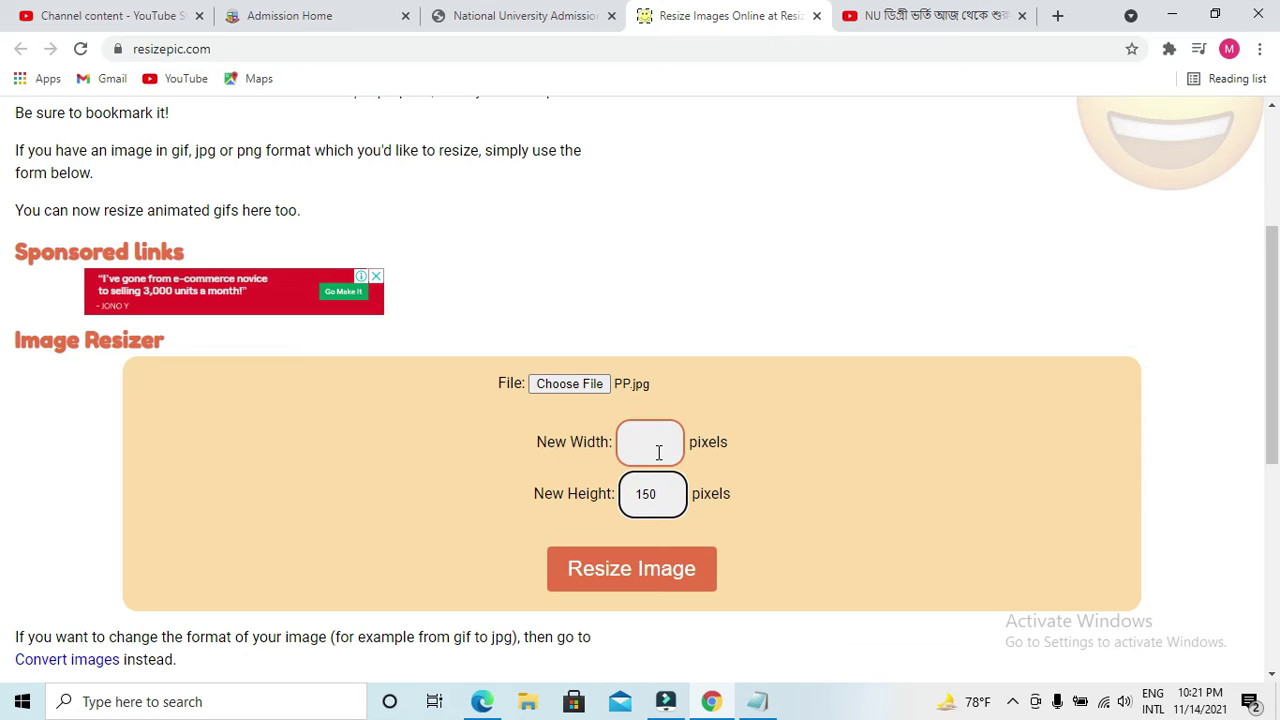
{"action": "left_click", "coordinate": [659, 452]}
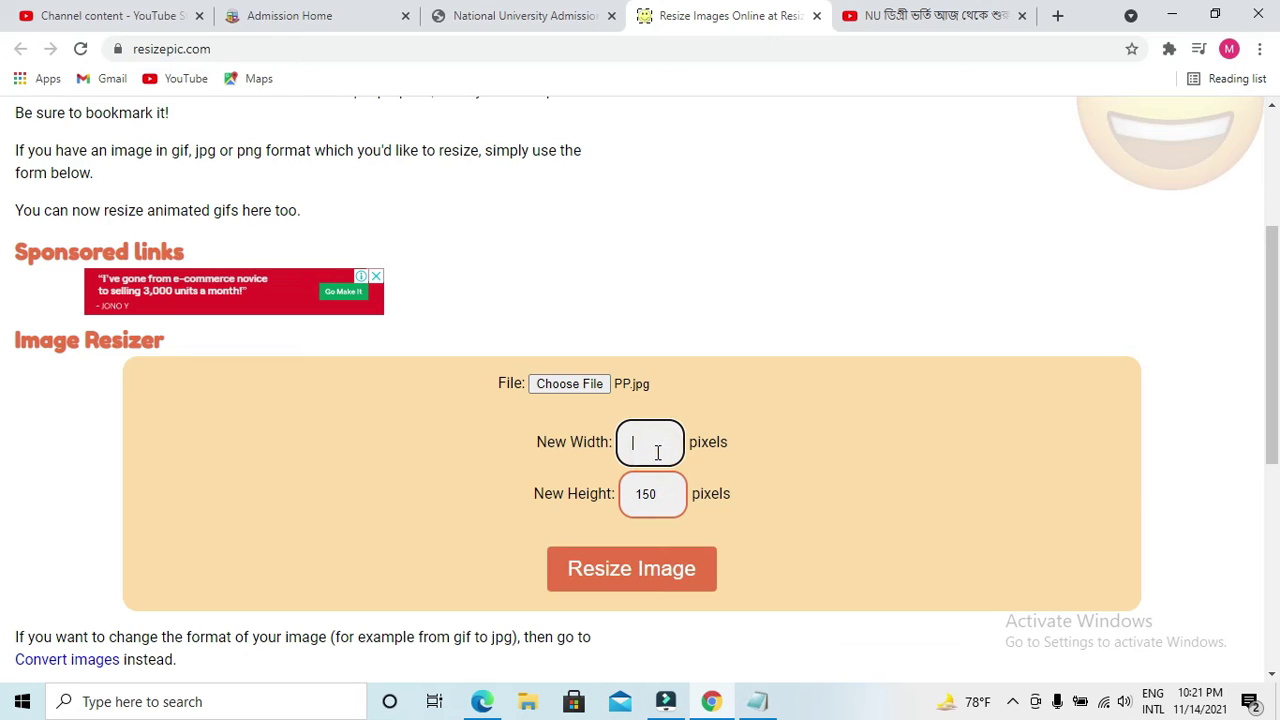
{"action": "type", "text": "120"}
{"action": "left_click", "coordinate": [659, 572]}
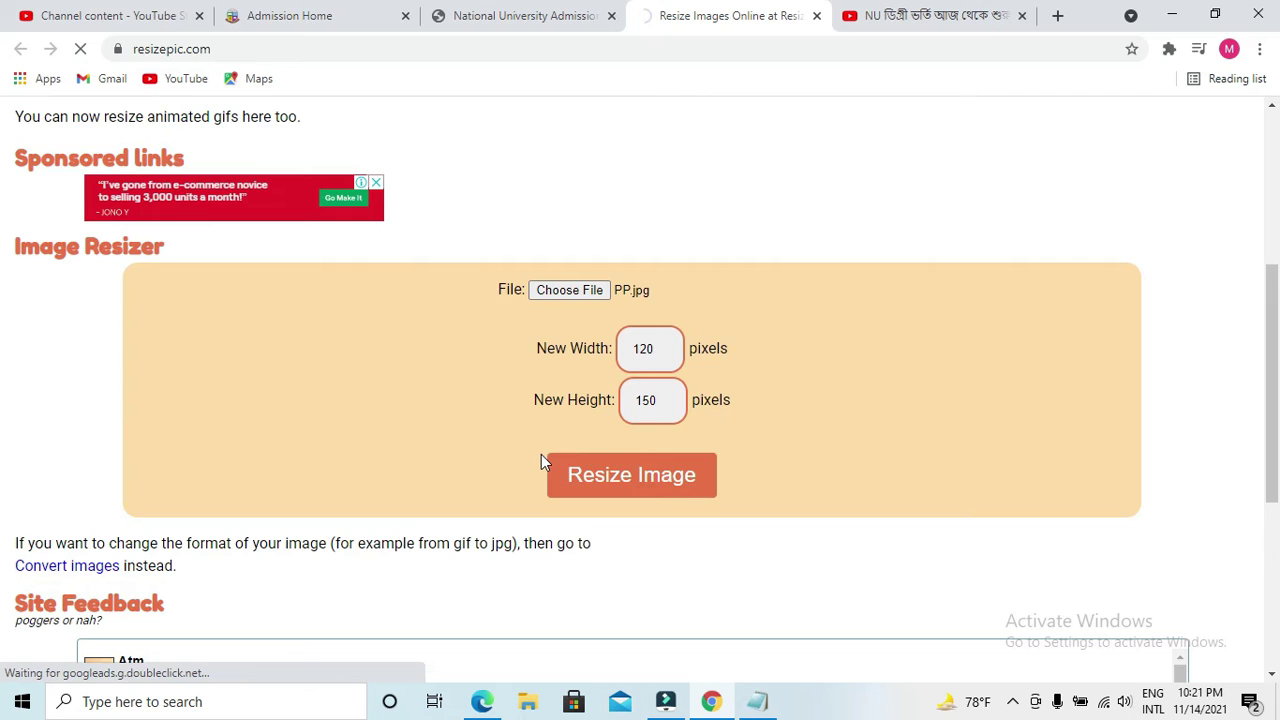
{"action": "scroll", "coordinate": [541, 456], "scroll_direction": "down", "scroll_amount": 1}
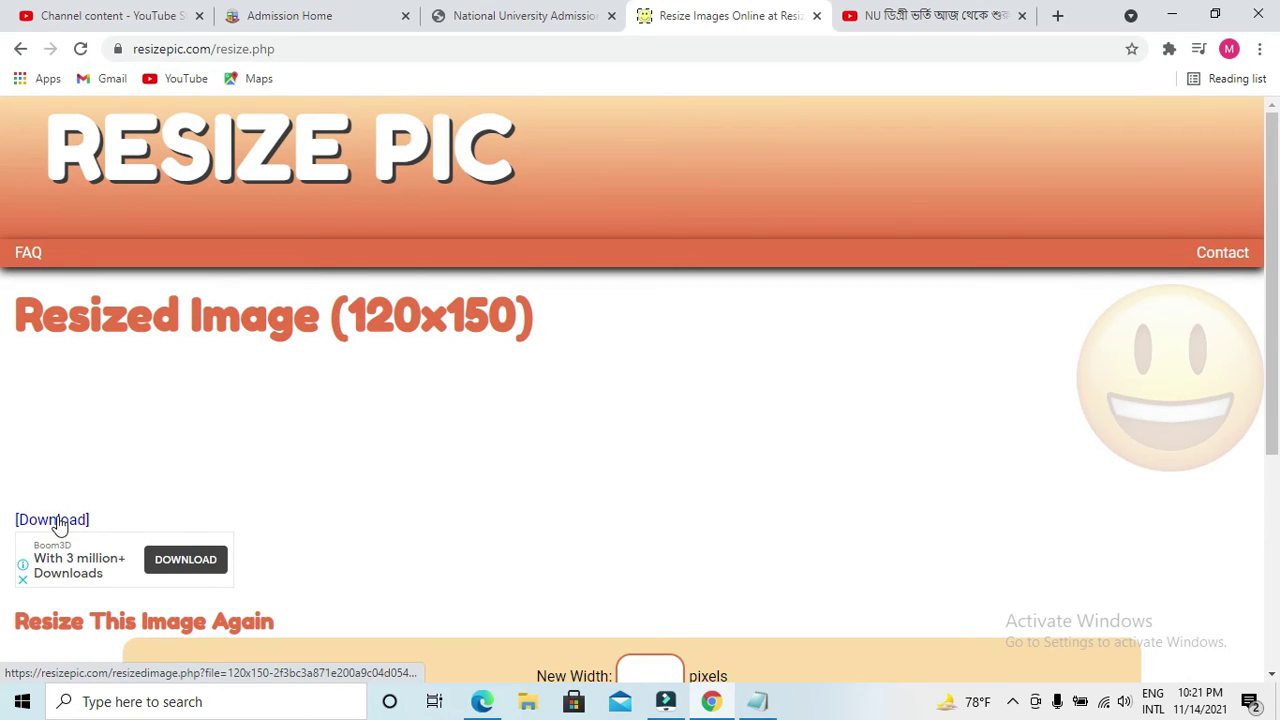
{"action": "left_click", "coordinate": [55, 520]}
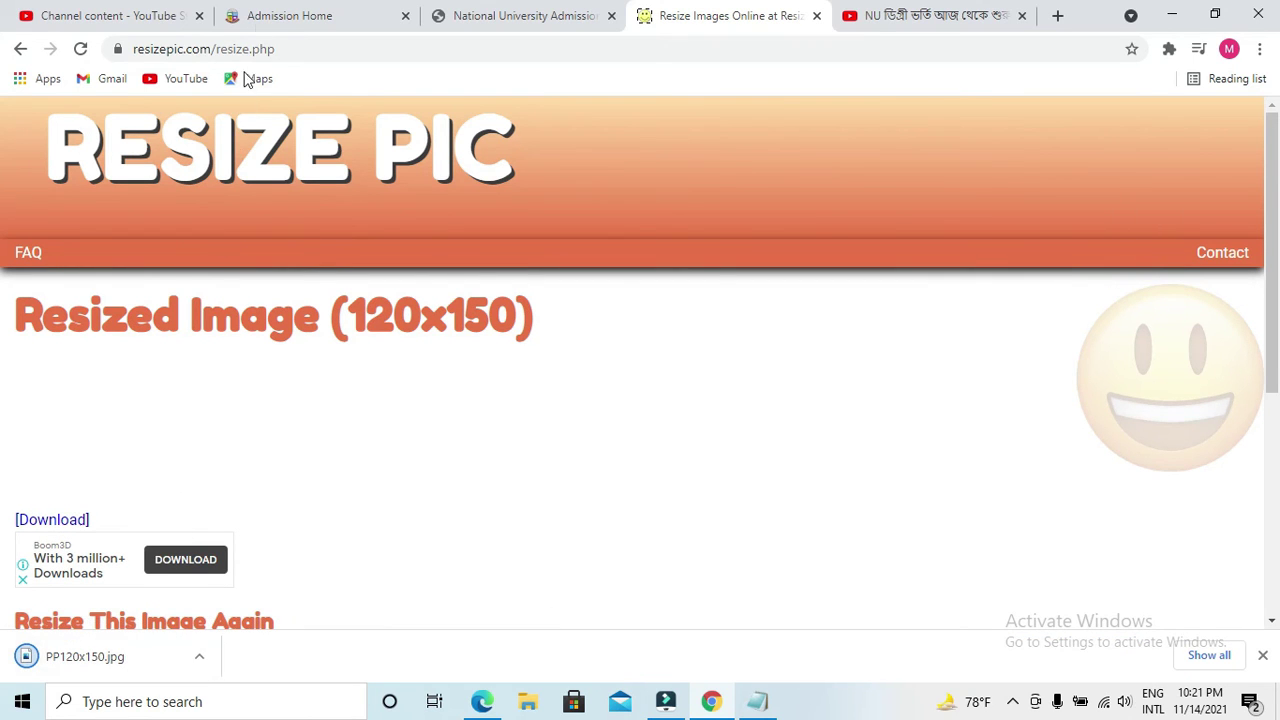
- Return to the application form and upload PP120x150.jpg from the Downloads folder as the applicant's photo
{"action": "left_click", "coordinate": [516, 15]}
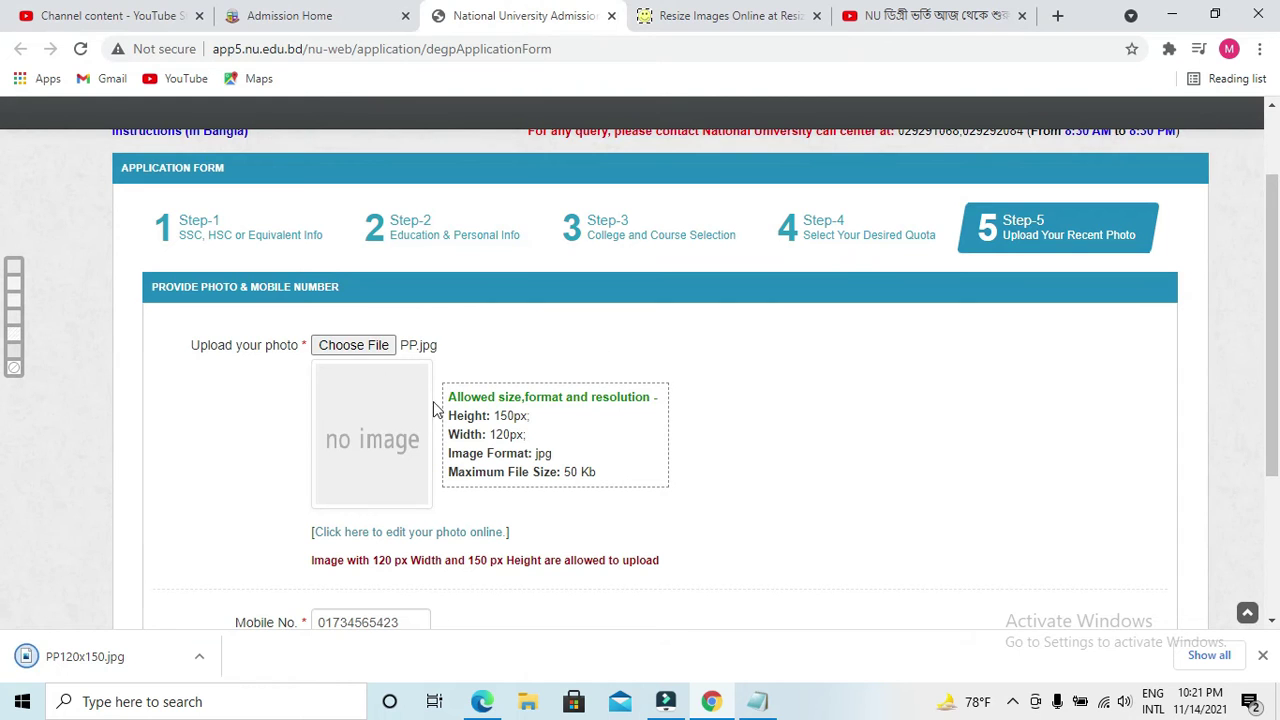
{"action": "left_click", "coordinate": [387, 346]}
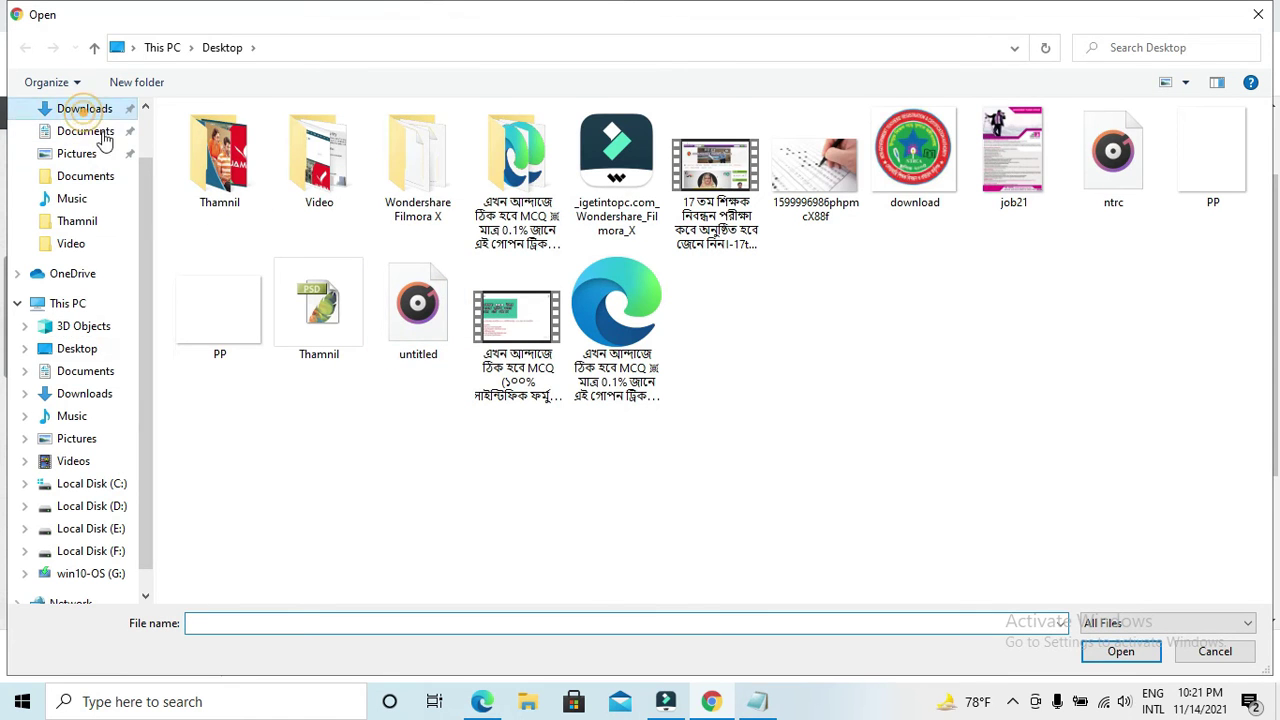
{"action": "left_click", "coordinate": [88, 108]}
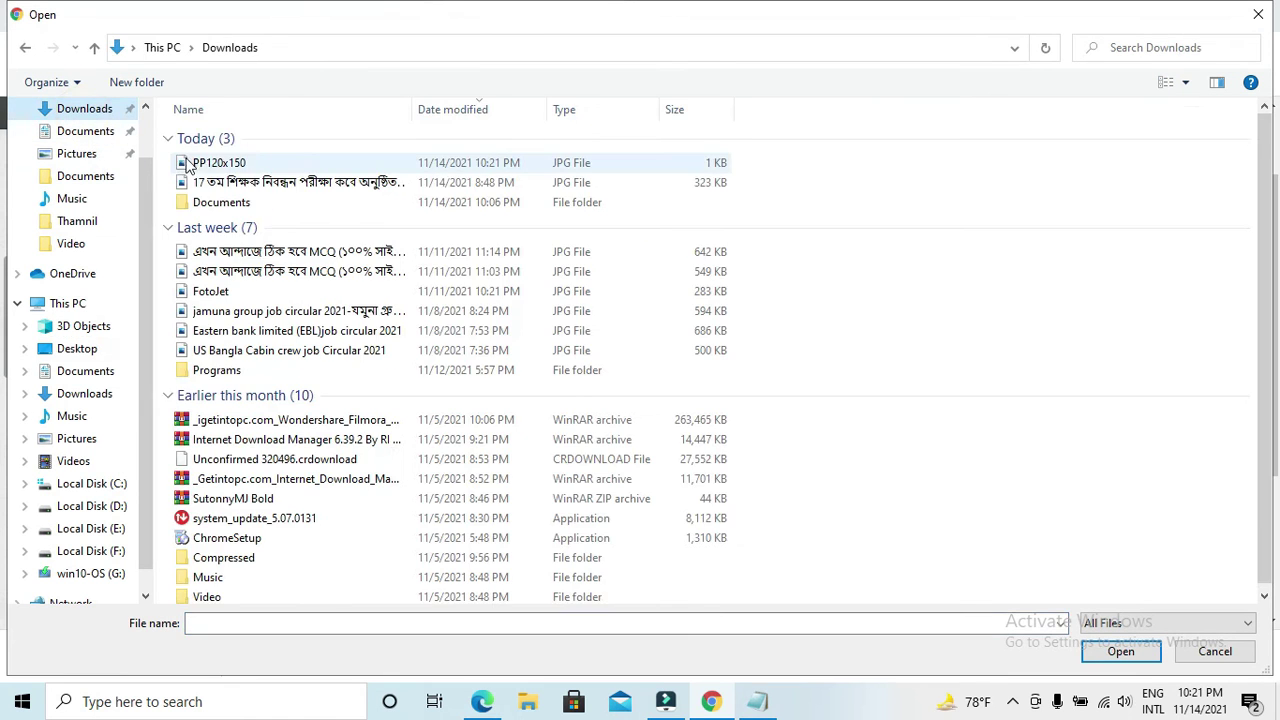
{"action": "double_click", "coordinate": [190, 163]}
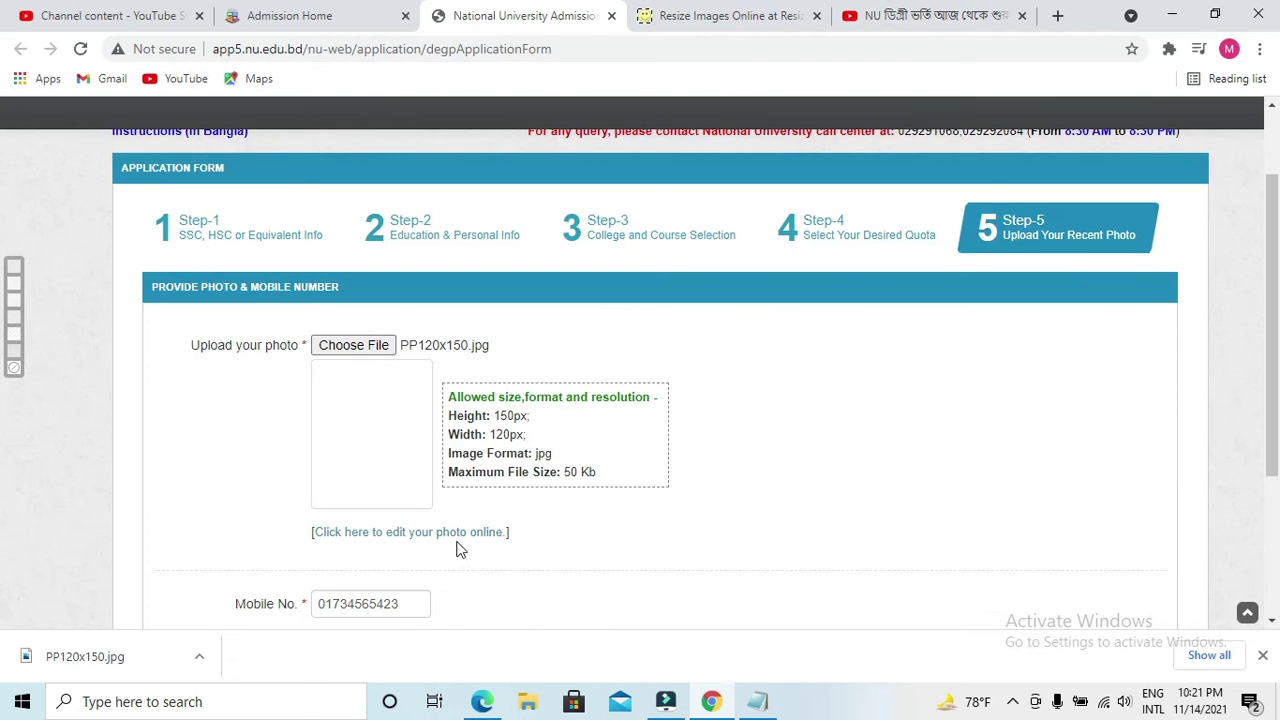
- Check the applicant's mobile number in the form and dismiss the download bar
{"action": "left_click", "coordinate": [380, 606]}
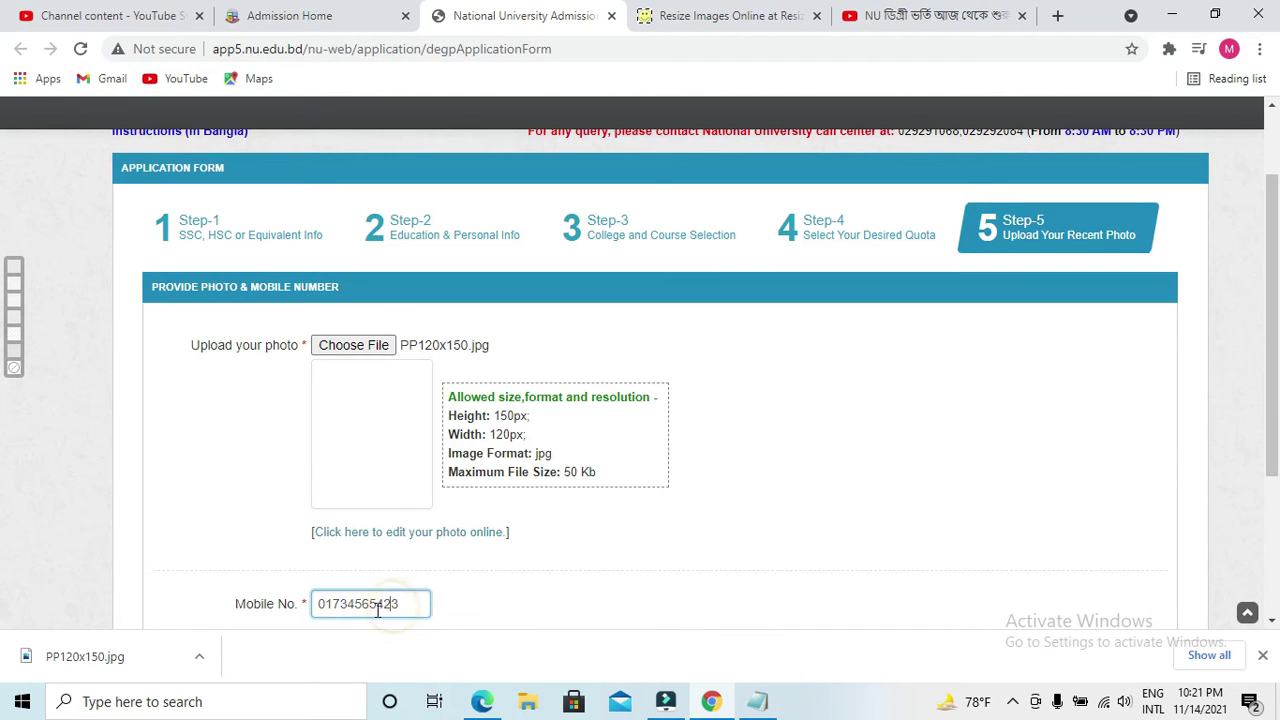
{"action": "scroll", "coordinate": [432, 602], "scroll_direction": "down", "scroll_amount": 1}
{"action": "left_click", "coordinate": [428, 507]}
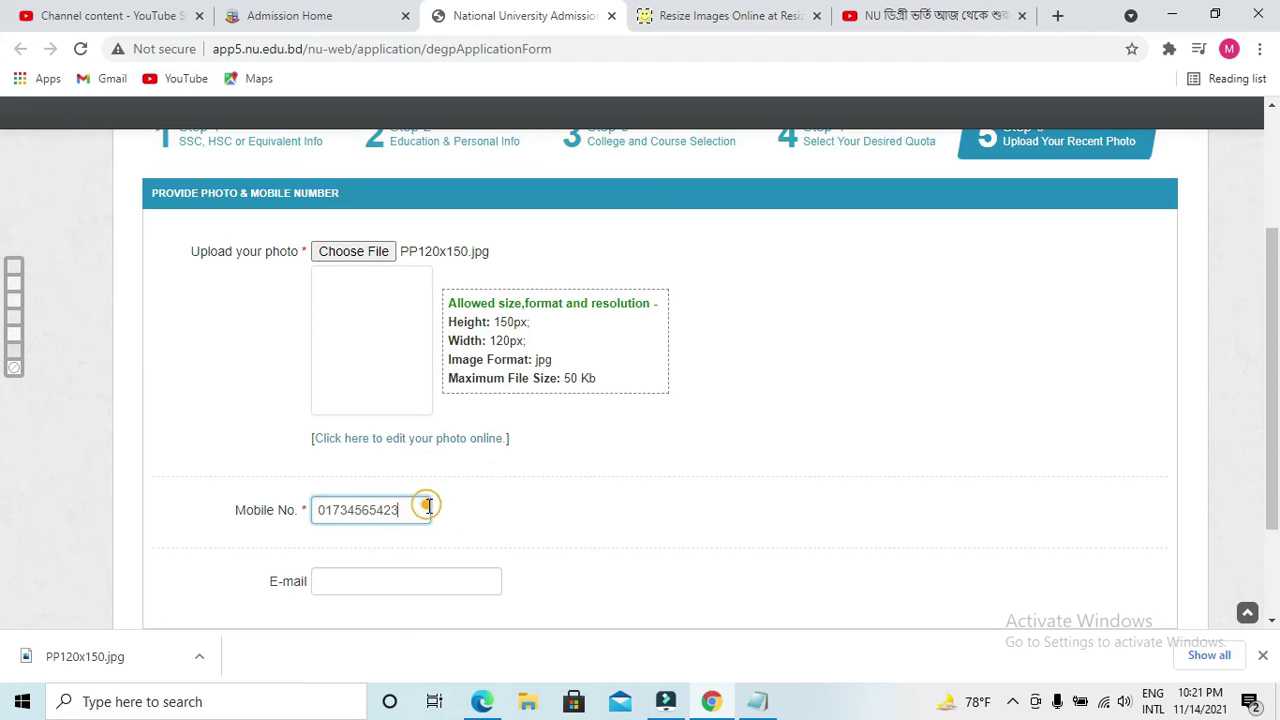
{"action": "left_click", "coordinate": [535, 517]}
{"action": "left_click", "coordinate": [1262, 655]}
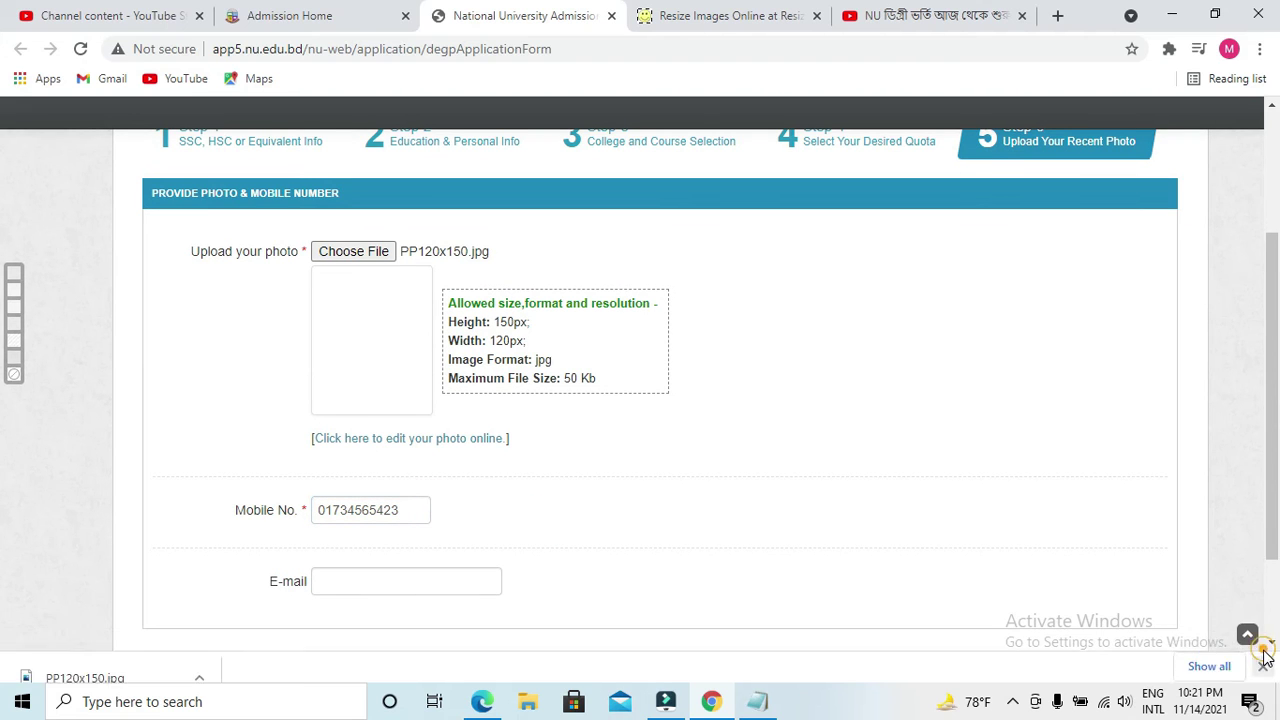
{"action": "scroll", "coordinate": [981, 598], "scroll_direction": "down", "scroll_amount": 1}
{"action": "left_click", "coordinate": [610, 455]}
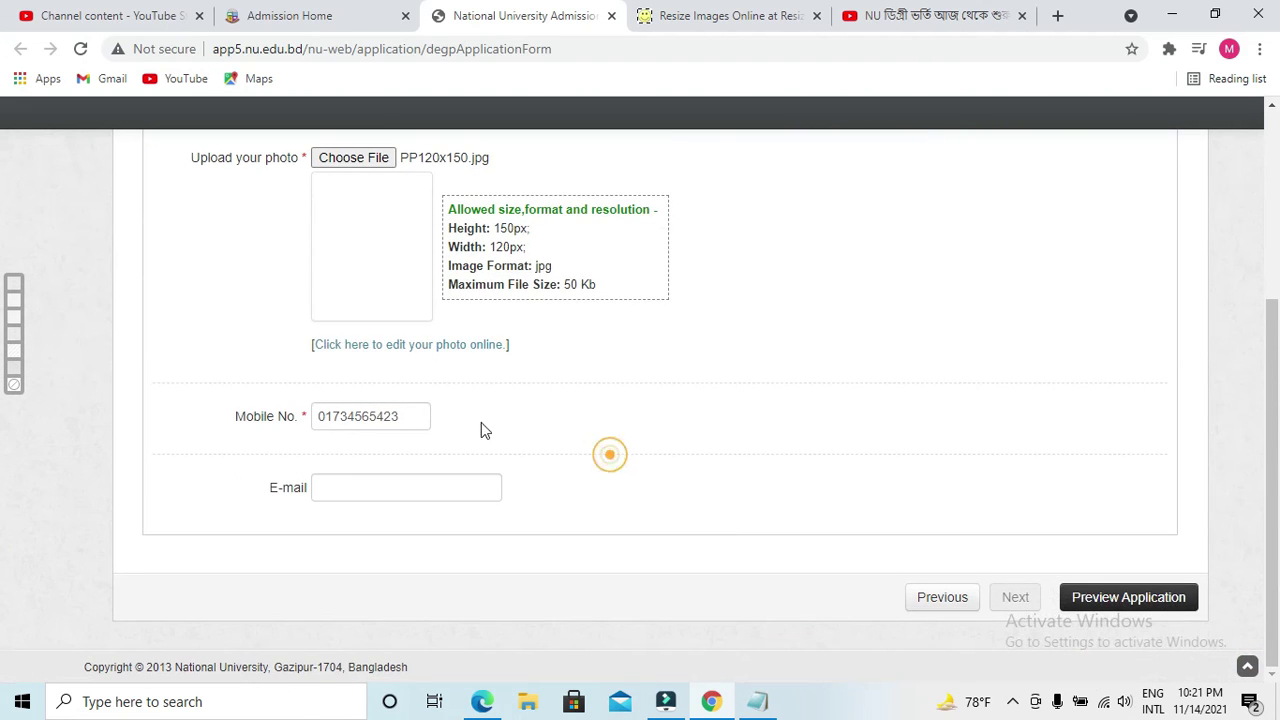
{"action": "left_click", "coordinate": [468, 421]}
{"action": "left_click", "coordinate": [408, 423]}
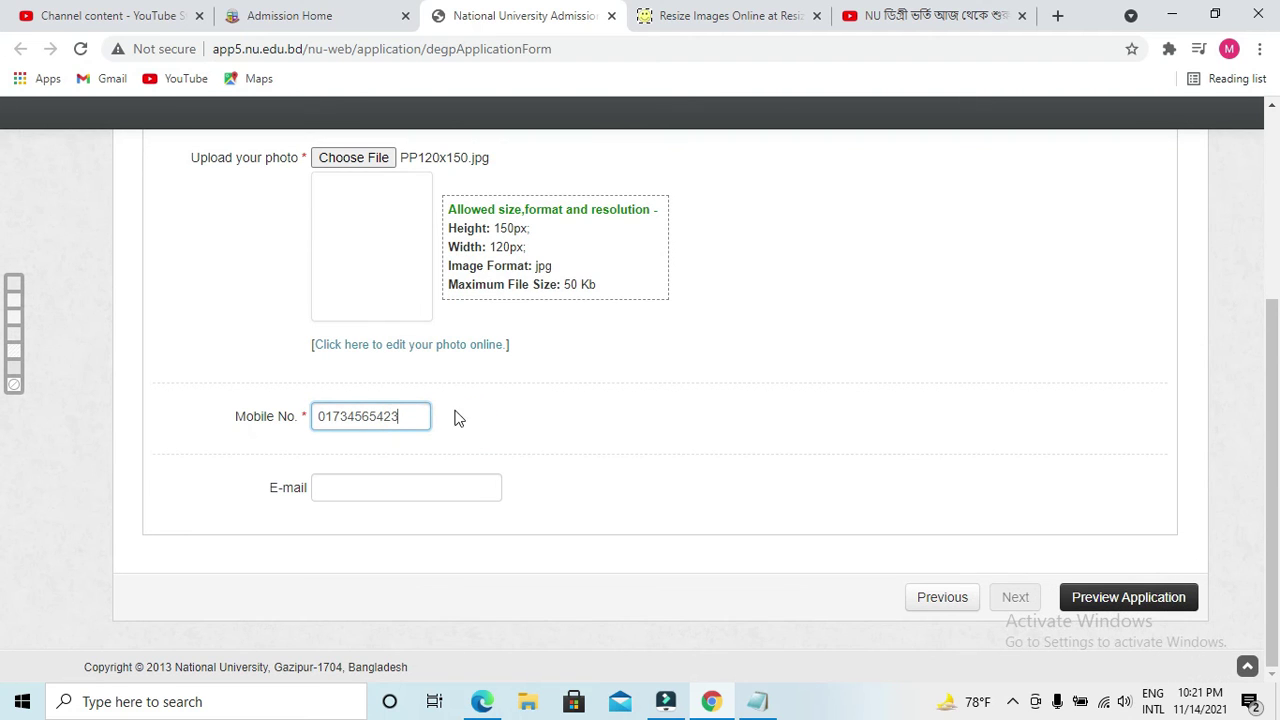
- Preview the application and review the personal details, SSC and HSC results, college, course, quota and mobile number
{"action": "left_click", "coordinate": [1145, 597]}
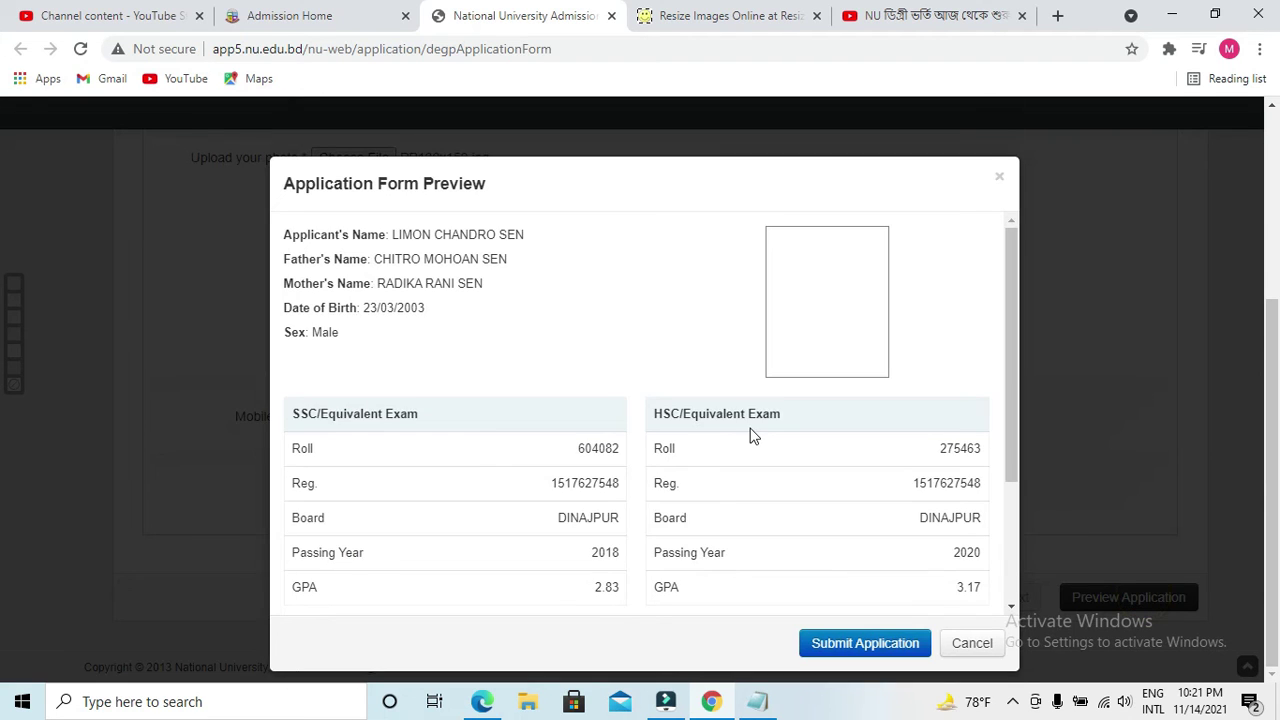
{"action": "scroll", "coordinate": [534, 477], "scroll_direction": "down", "scroll_amount": 2}
{"action": "scroll", "coordinate": [560, 486], "scroll_direction": "up", "scroll_amount": 5}
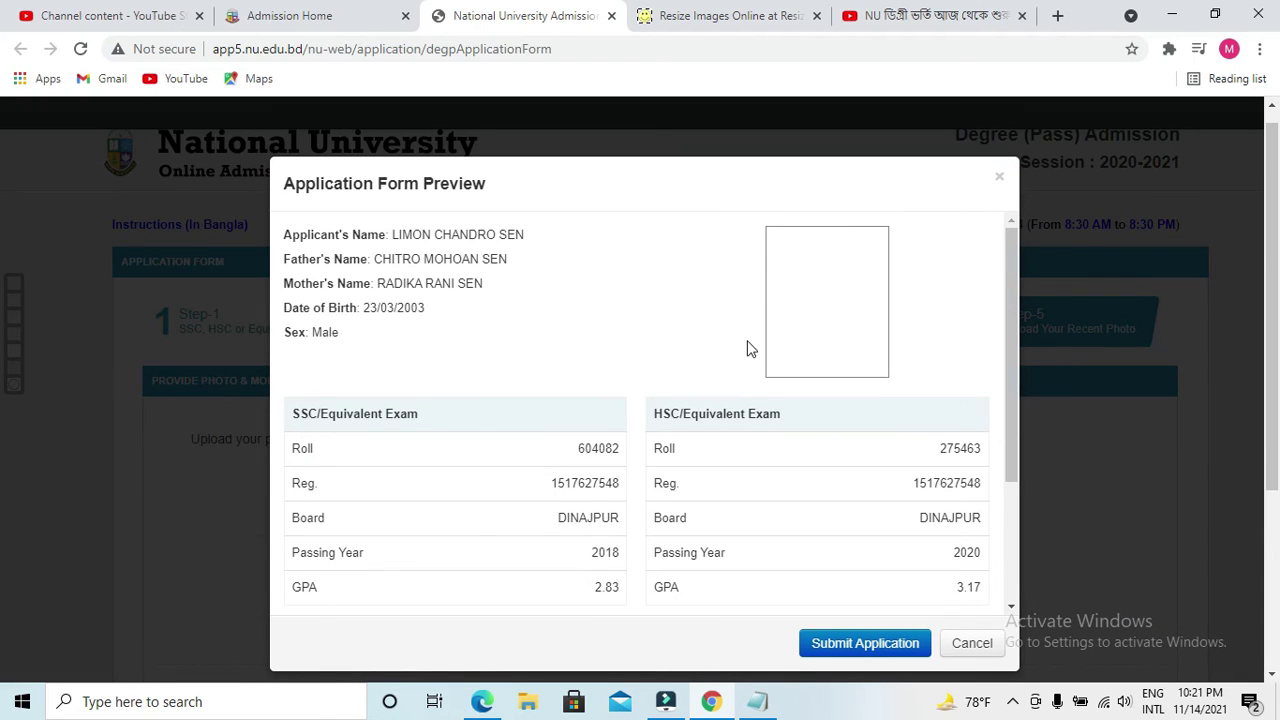
{"action": "scroll", "coordinate": [500, 385], "scroll_direction": "down", "scroll_amount": 3}
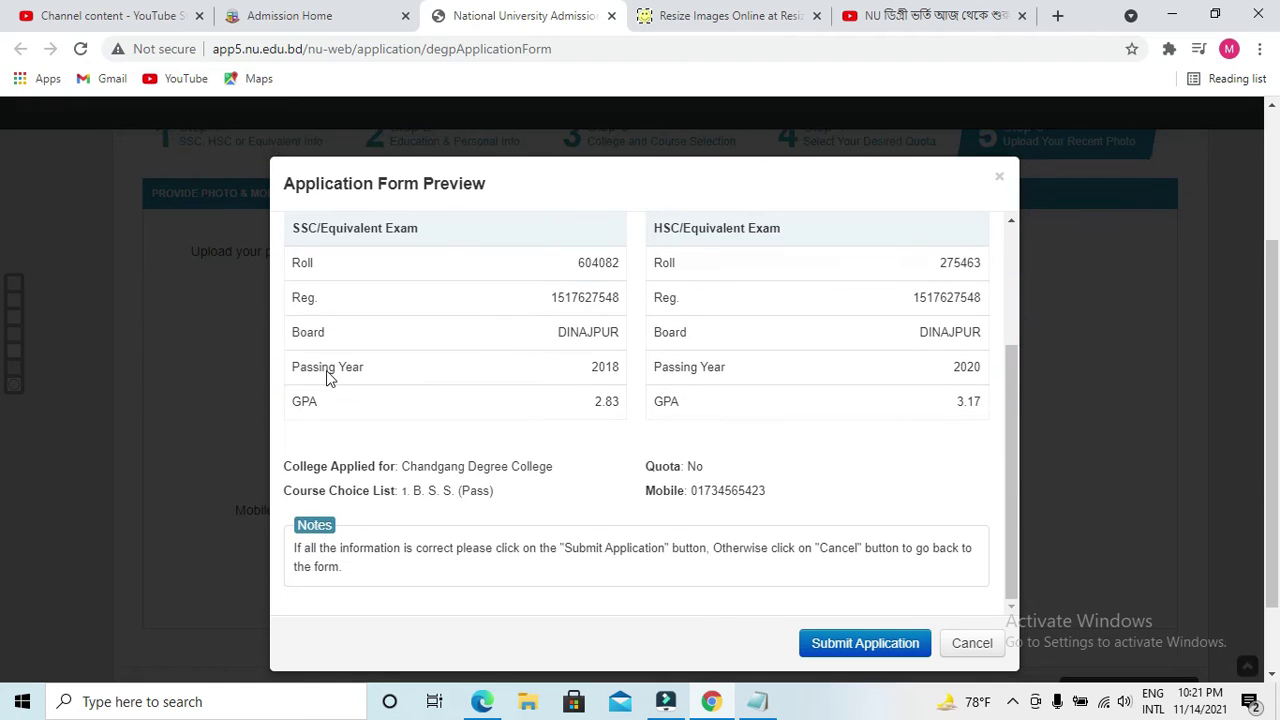
{"action": "scroll", "coordinate": [517, 420], "scroll_direction": "up", "scroll_amount": 3}
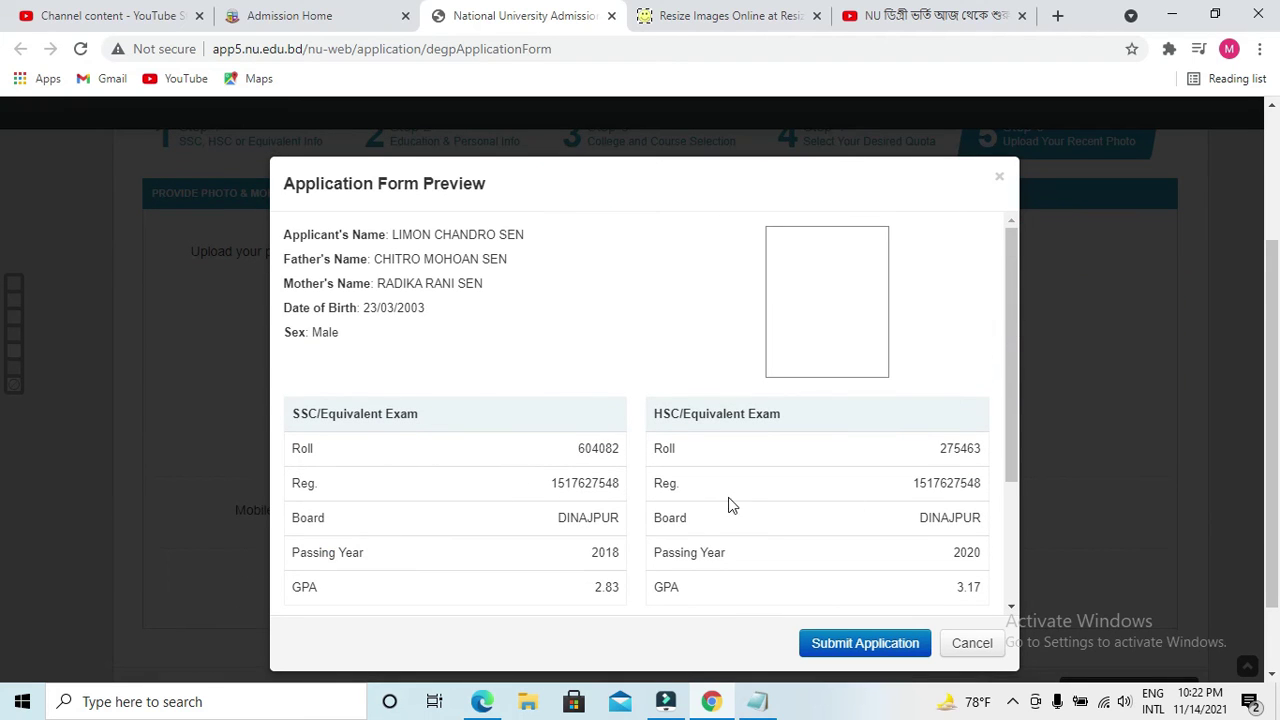
{"action": "scroll", "coordinate": [610, 482], "scroll_direction": "down", "scroll_amount": 1}
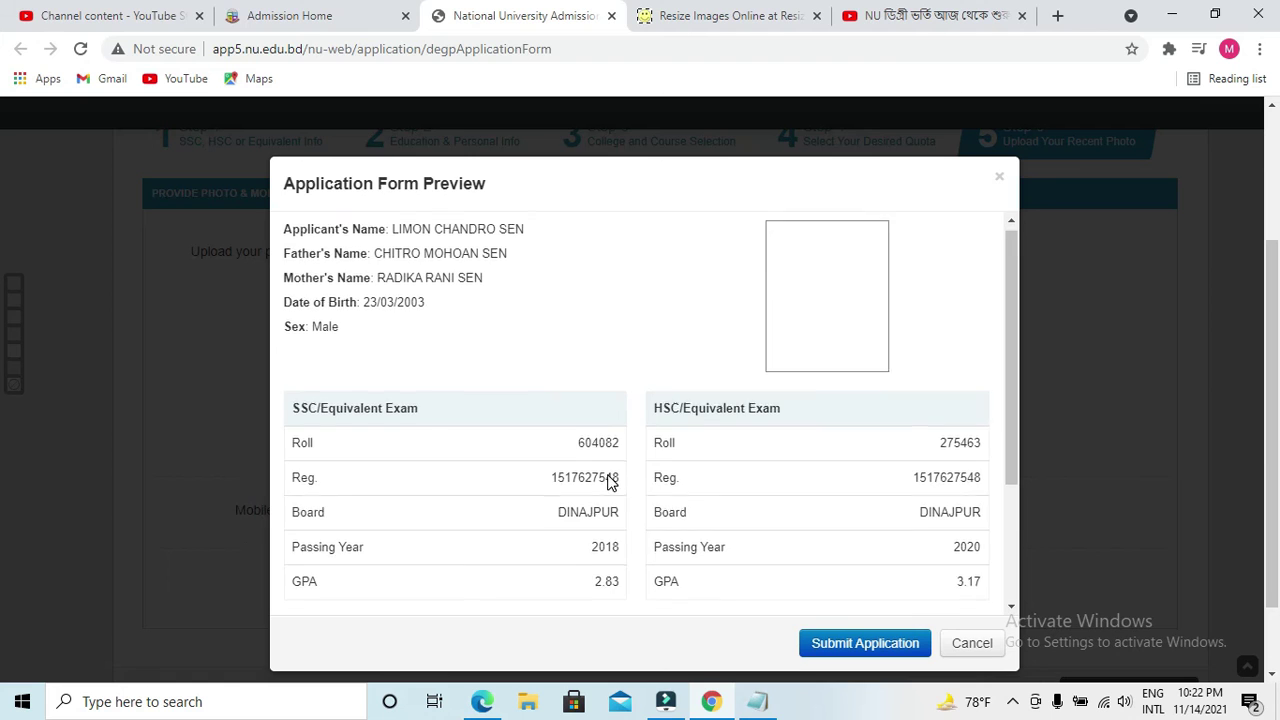
{"action": "scroll", "coordinate": [610, 482], "scroll_direction": "down", "scroll_amount": 2}
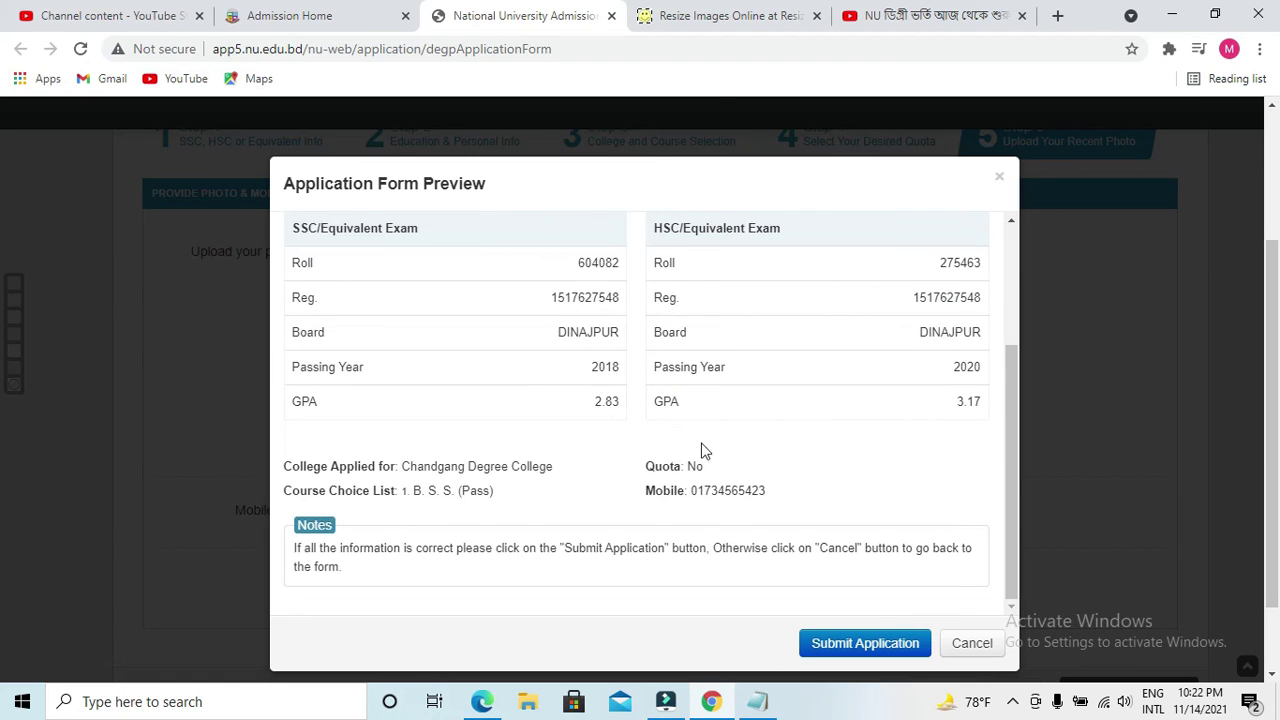